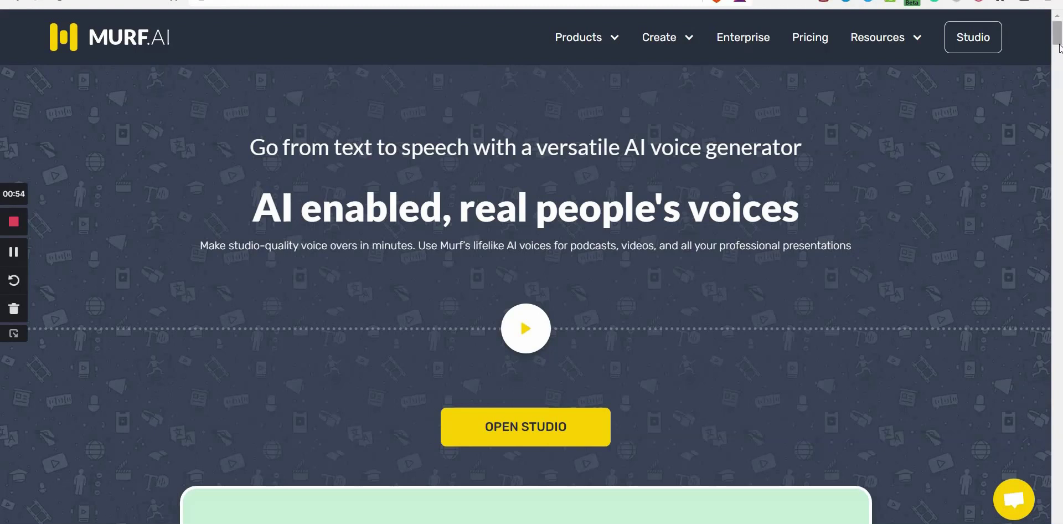
Step: Play the sample voice-overs of the Product Developer, Educator, Marketer and Author on the home page
left_click_drag(1057, 39, 1058, 74)
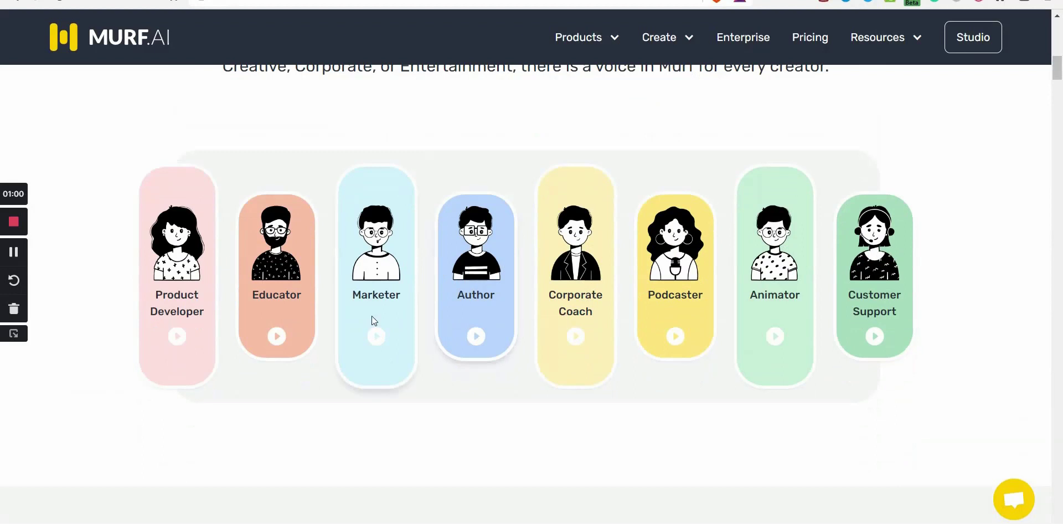
left_click(176, 337)
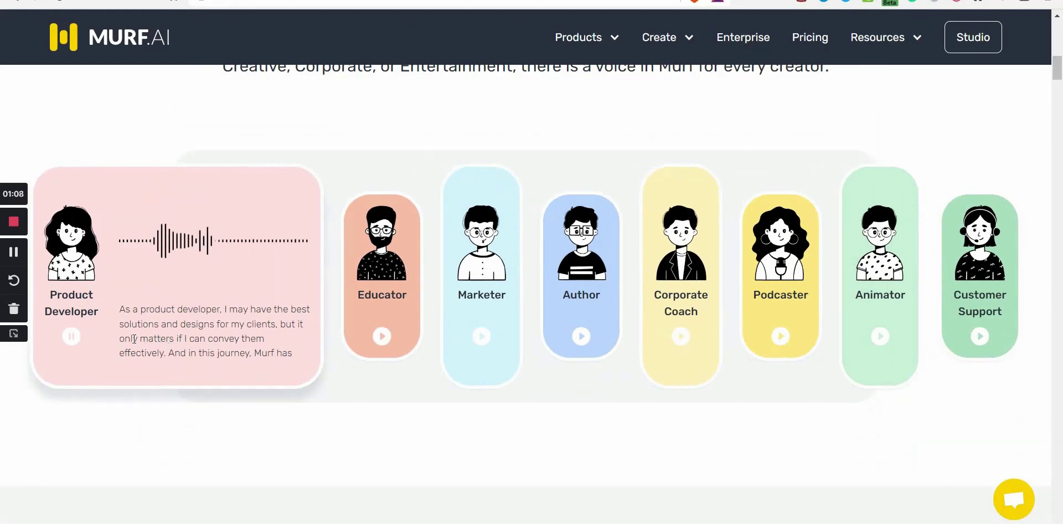
left_click(72, 336)
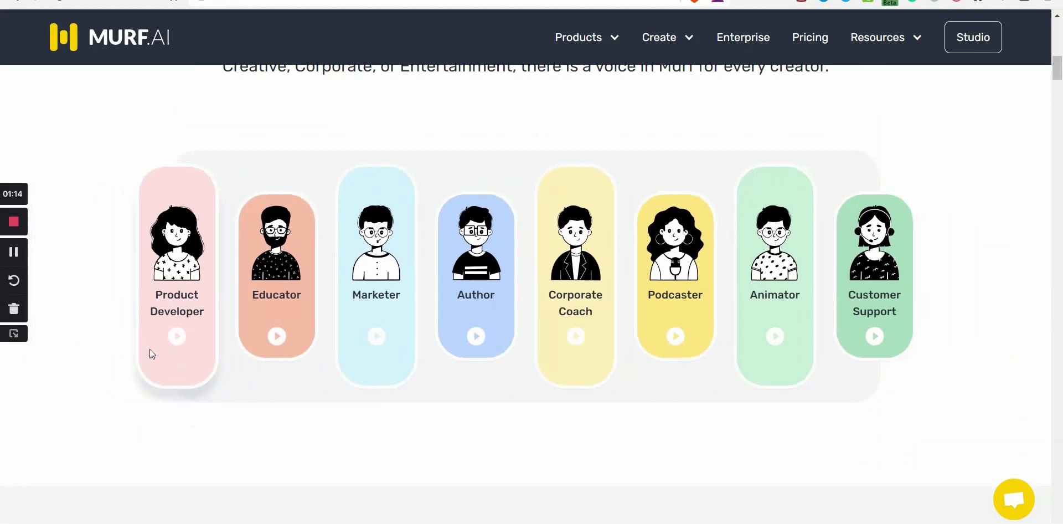
left_click(275, 337)
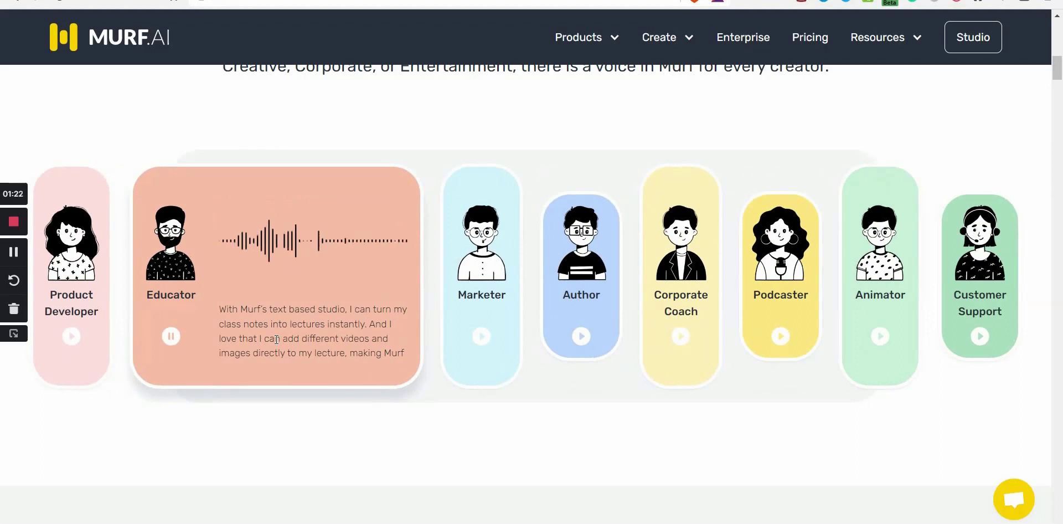
left_click(171, 336)
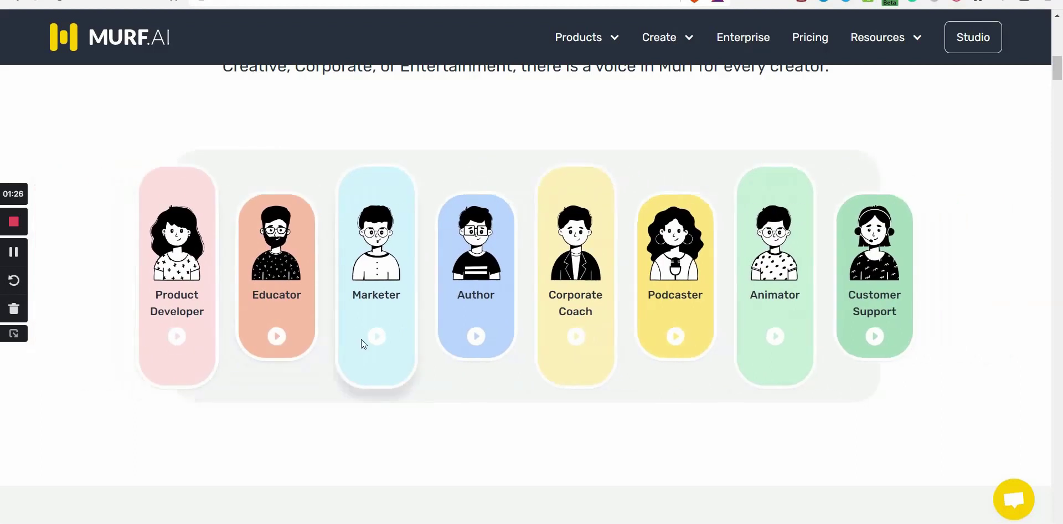
left_click(378, 337)
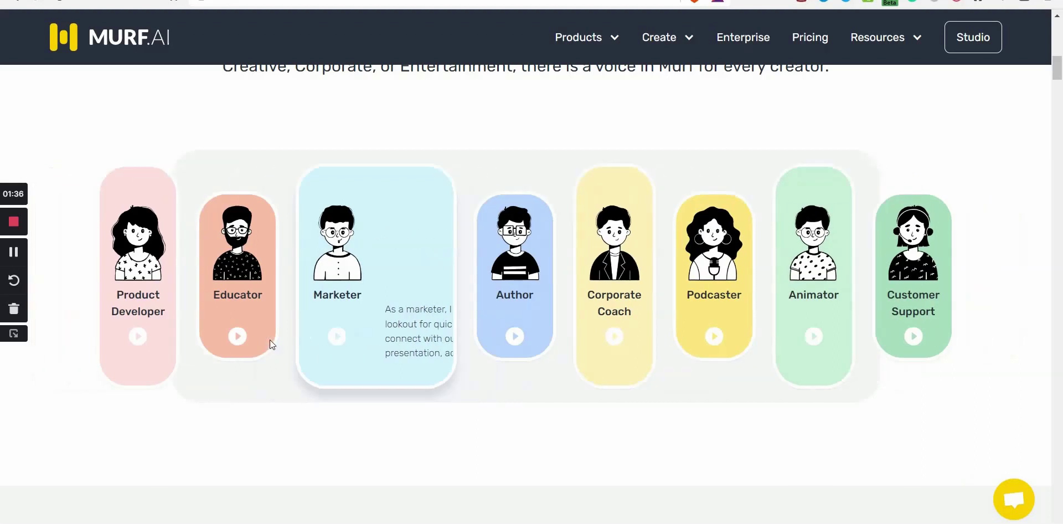
left_click(475, 342)
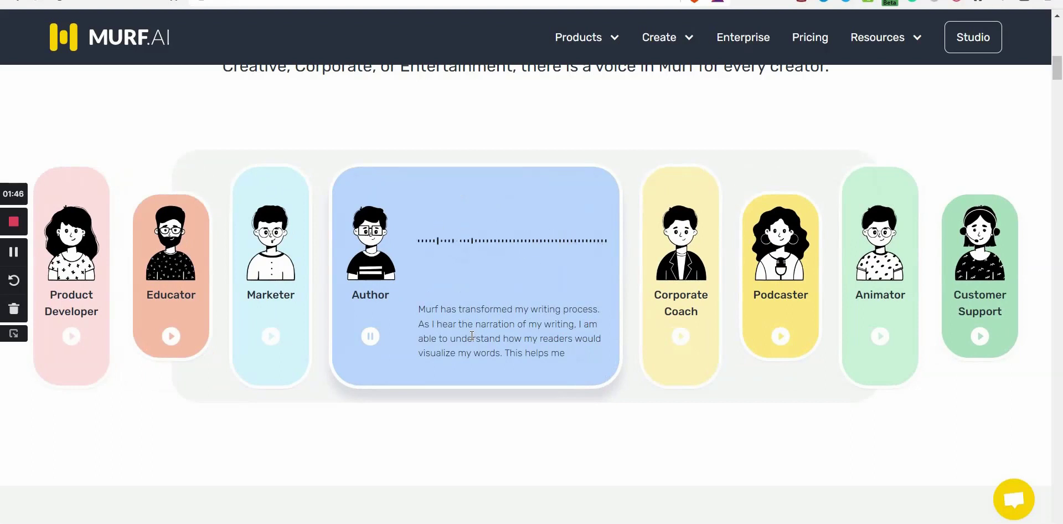
left_click(369, 336)
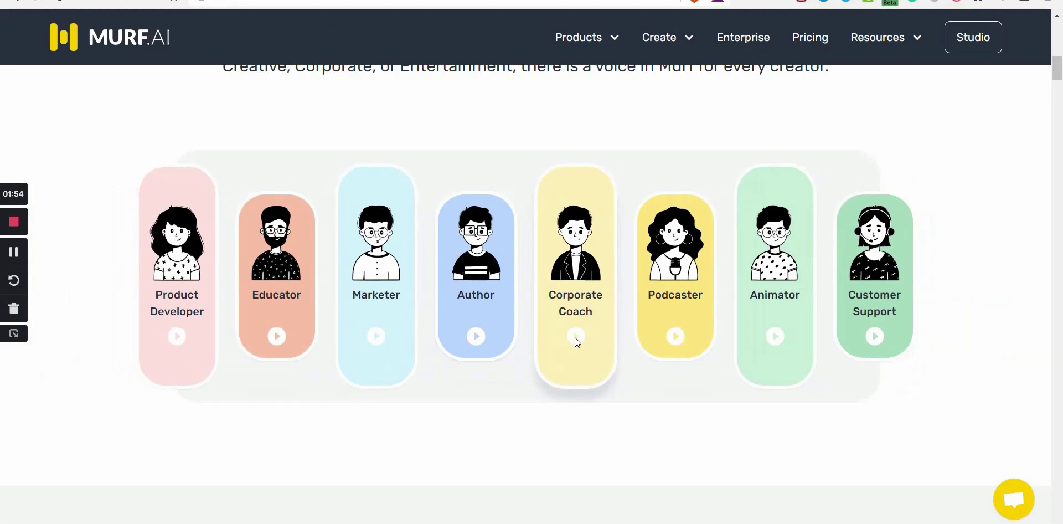
Step: Play the sample voice-overs of the Corporate Coach, Podcaster, Animator and Customer Support
left_click(575, 336)
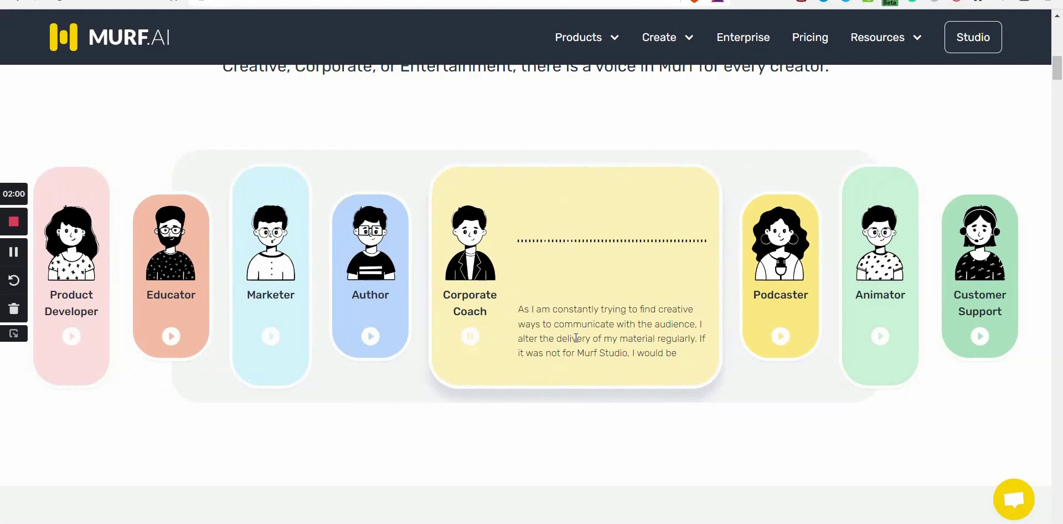
left_click(472, 340)
left_click(675, 336)
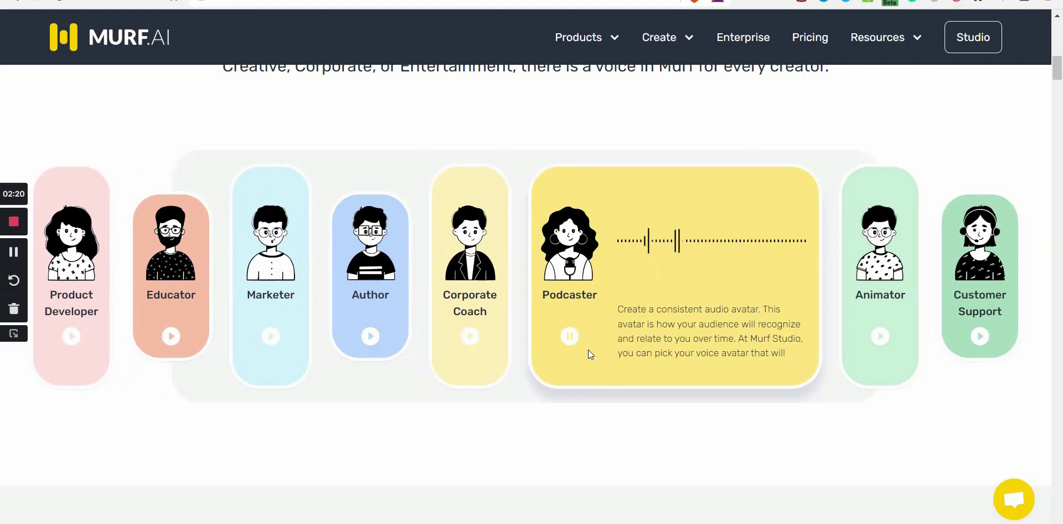
left_click(569, 337)
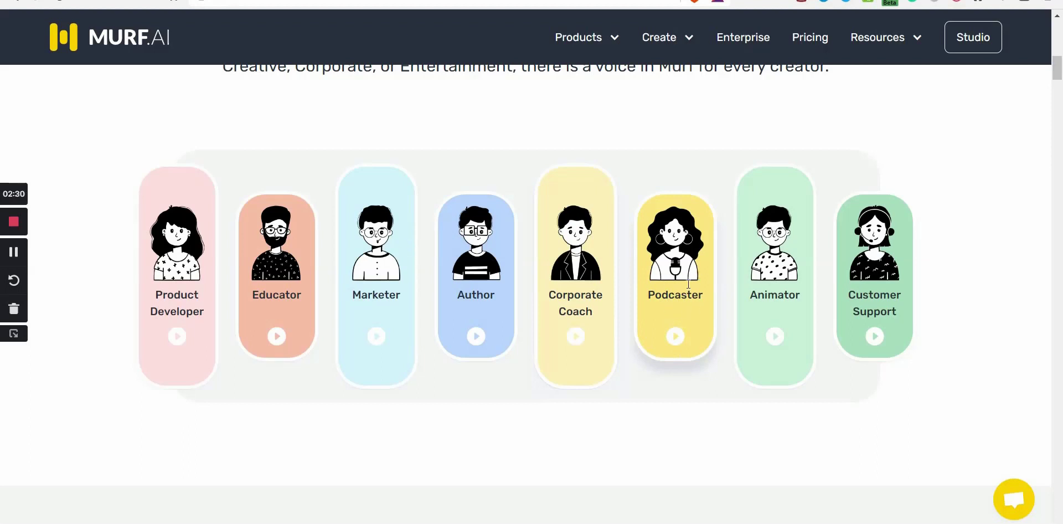
left_click(779, 340)
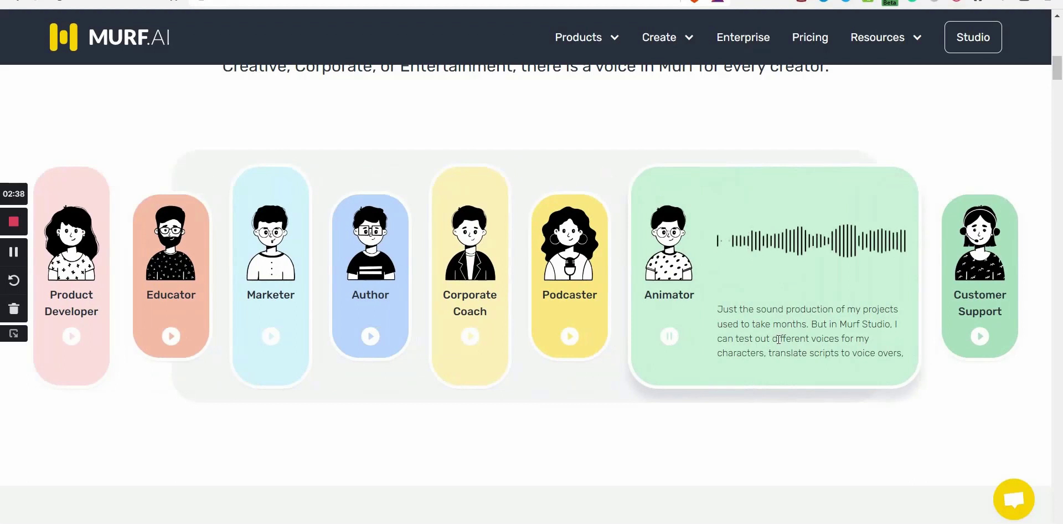
left_click(669, 336)
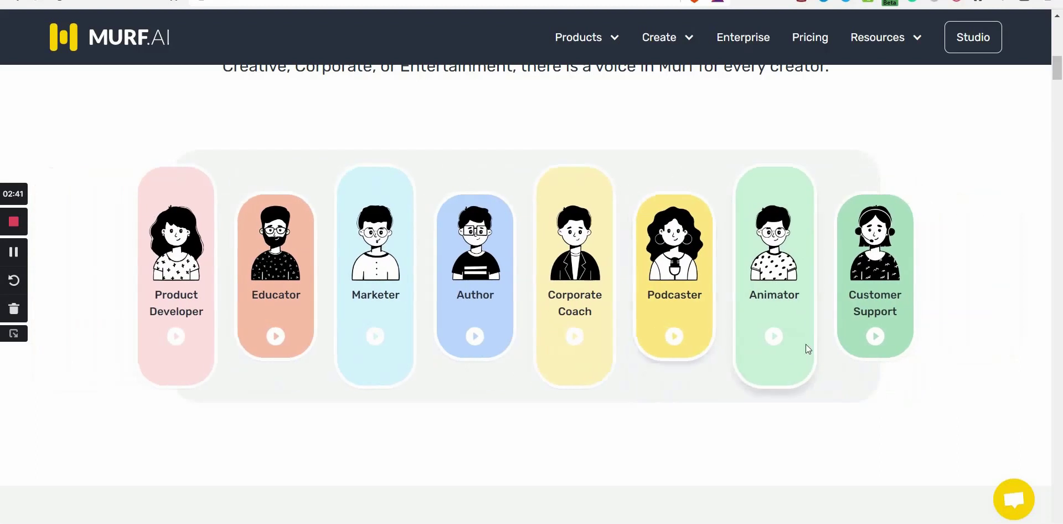
left_click(875, 336)
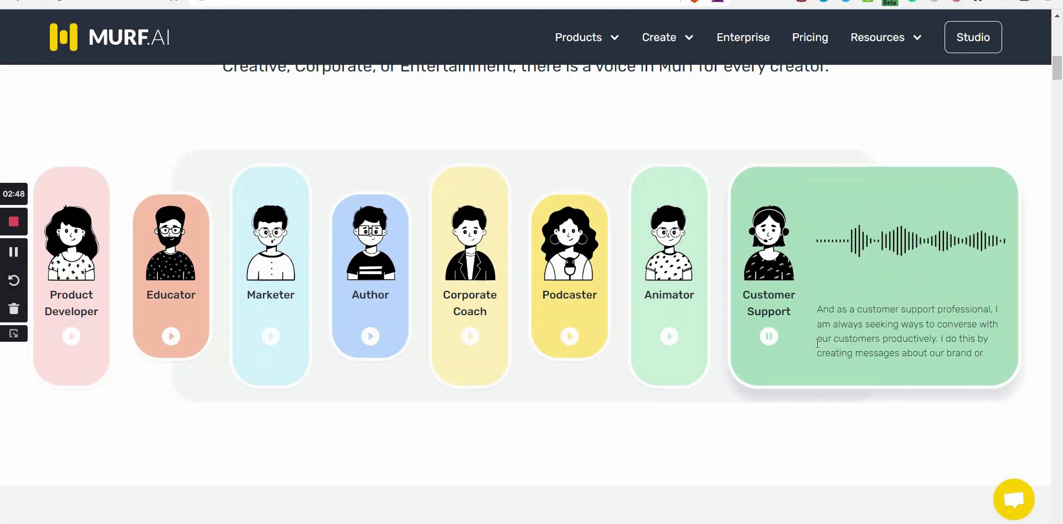
left_click(771, 337)
Step: Open the Studio and look through the existing projects
left_click_drag(1059, 81, 963, 55)
left_click(972, 45)
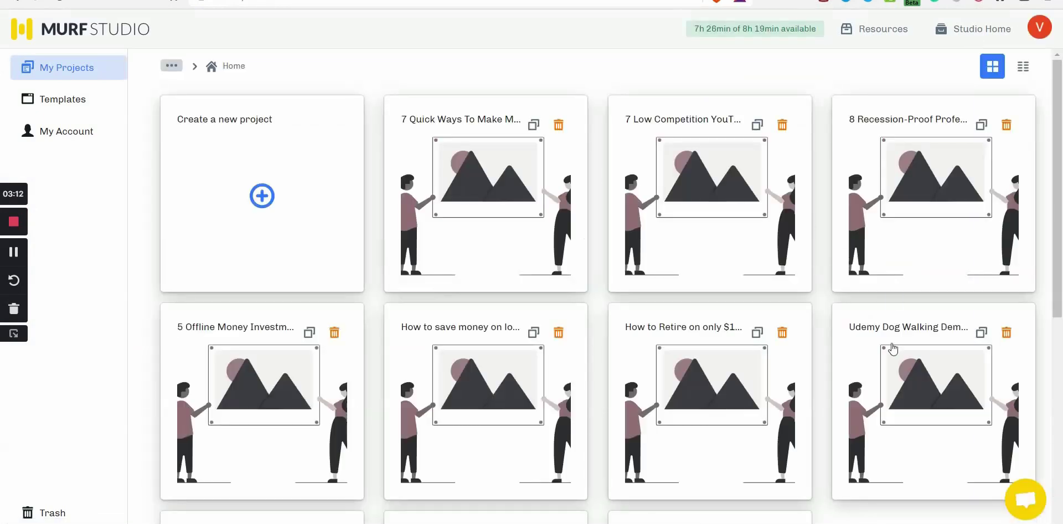
left_click_drag(1057, 272, 1046, 338)
scroll(1046, 339, "up", 3)
left_click_drag(1056, 221, 1037, 318)
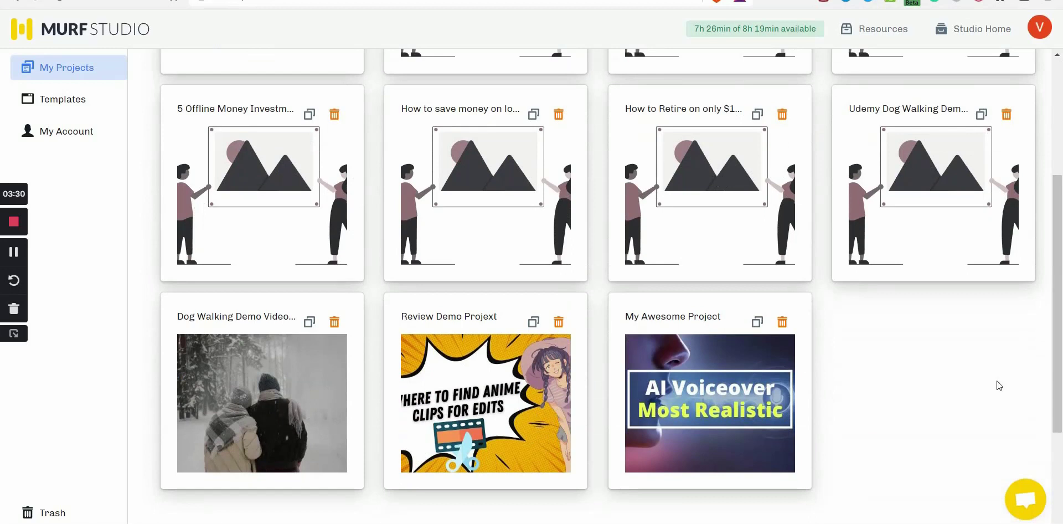
left_click_drag(1054, 377, 1055, 262)
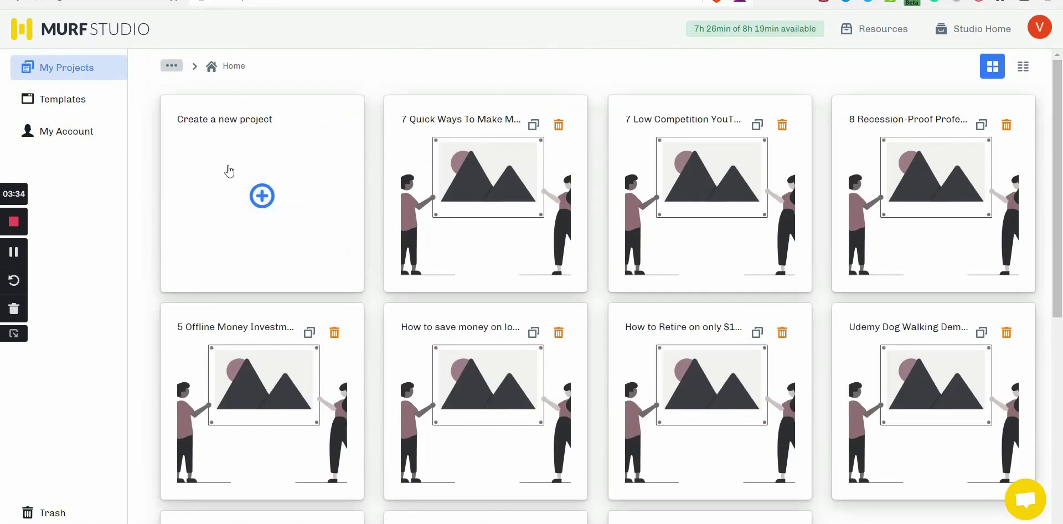
Step: Create a new project named "7 Ways To Make Quick Money"
left_click(260, 197)
left_click(400, 270)
key("ctrl+shift+Left")
key("ctrl+shift+Left")
key("ctrl+shift+Left")
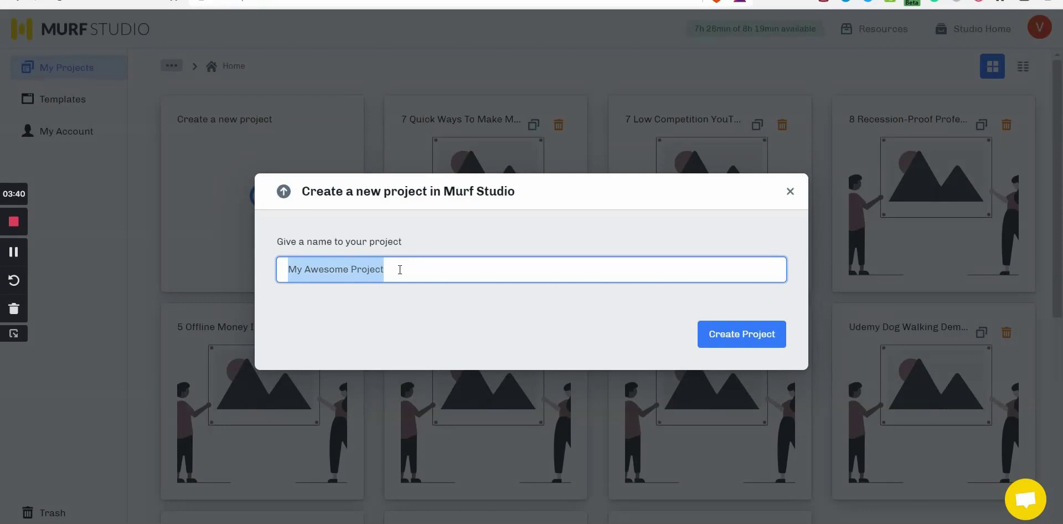
type("NM")
key("BackSpace")
key("BackSpace")
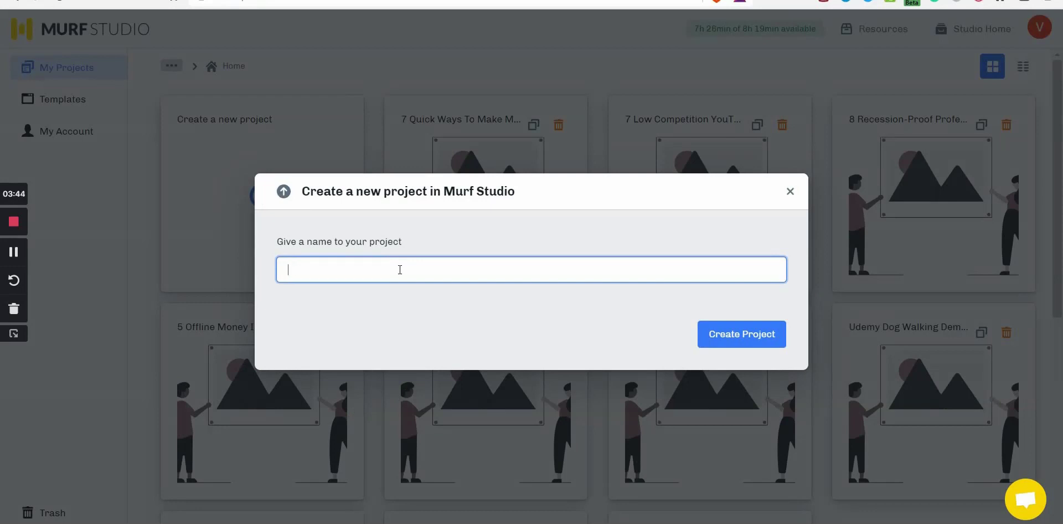
type("7 Ways To Make Qui")
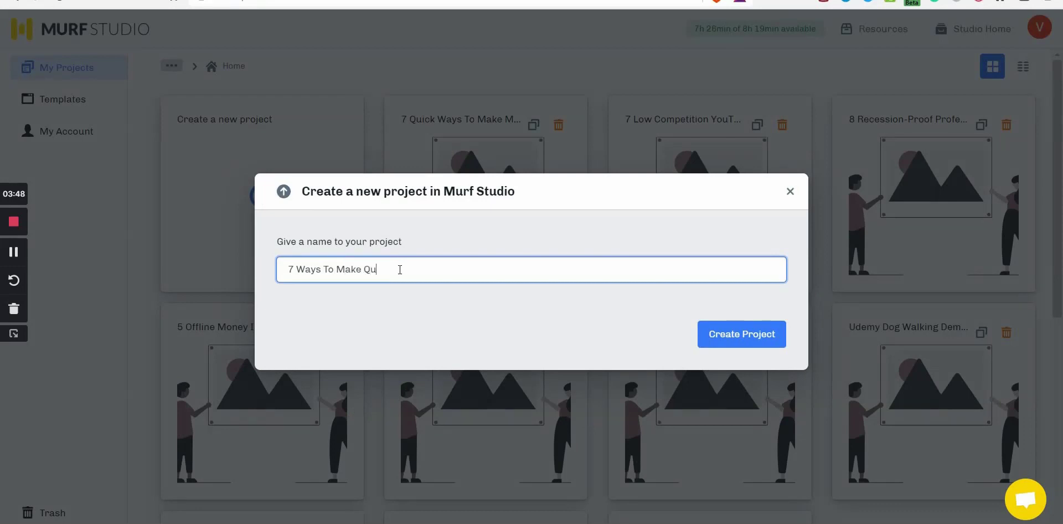
type("ck Money")
left_click(718, 330)
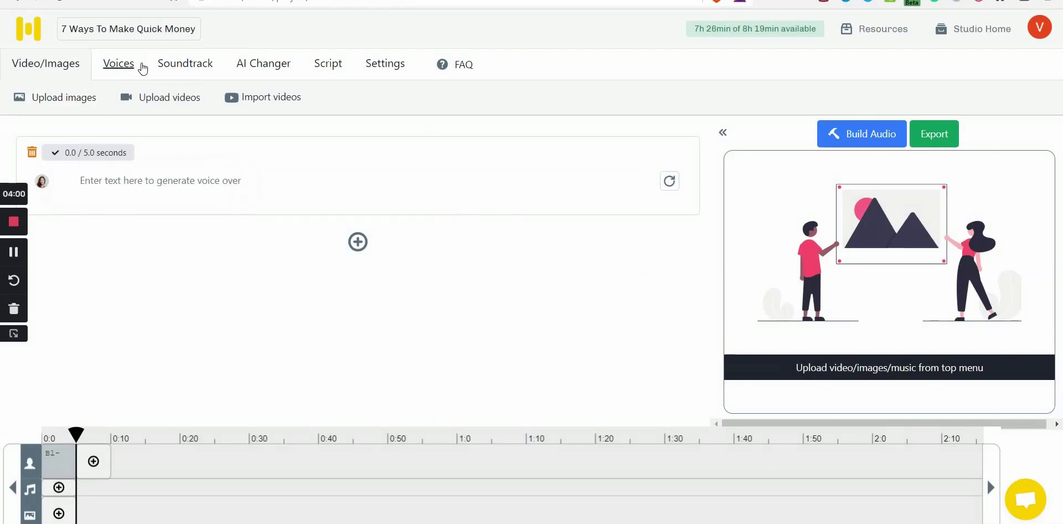
Step: Show the project's voice options, then switch to Google Docs and copy the entire "7 Quick Ways To Make Money Online In 2022" script
left_click(132, 65)
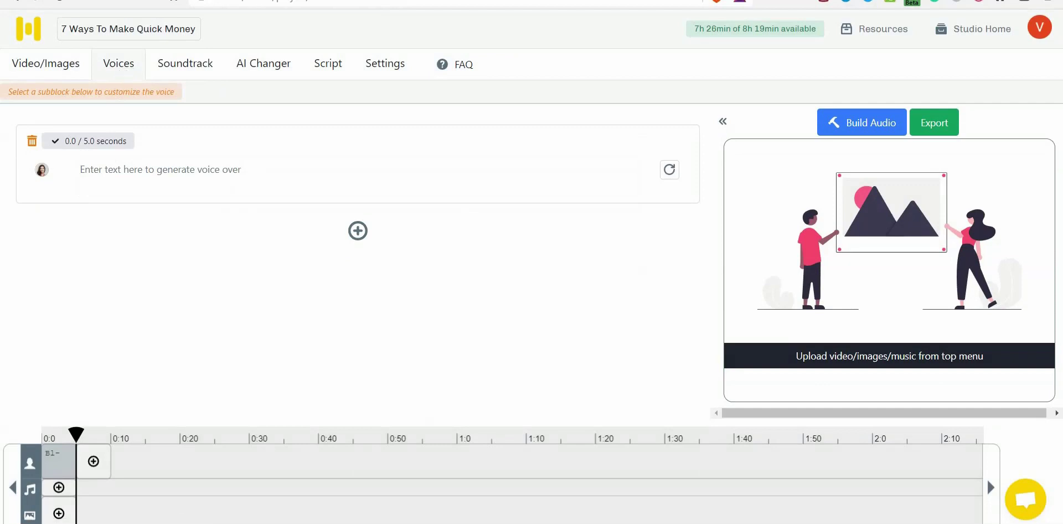
key("ctrl+Tab")
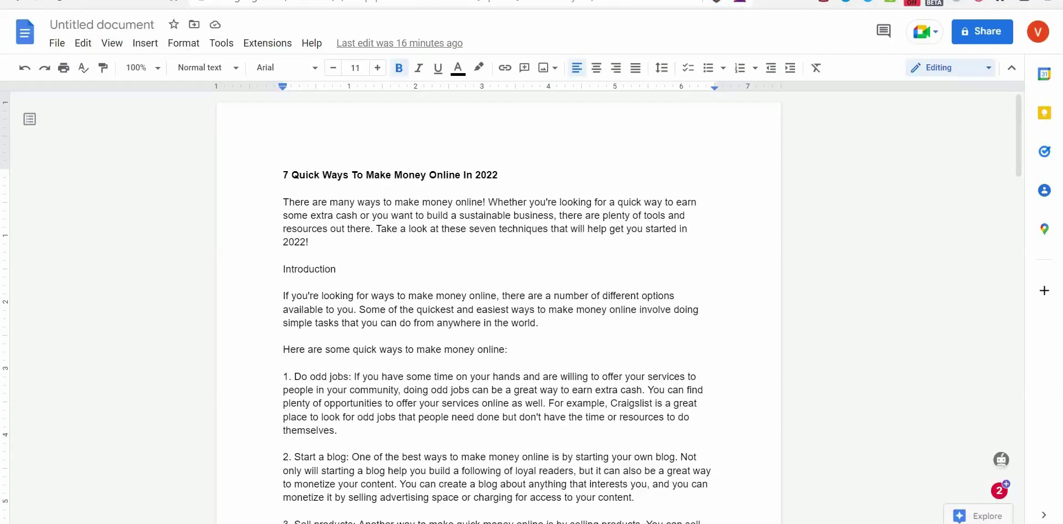
left_click_drag(281, 175, 551, 303)
key("ctrl+shift+End")
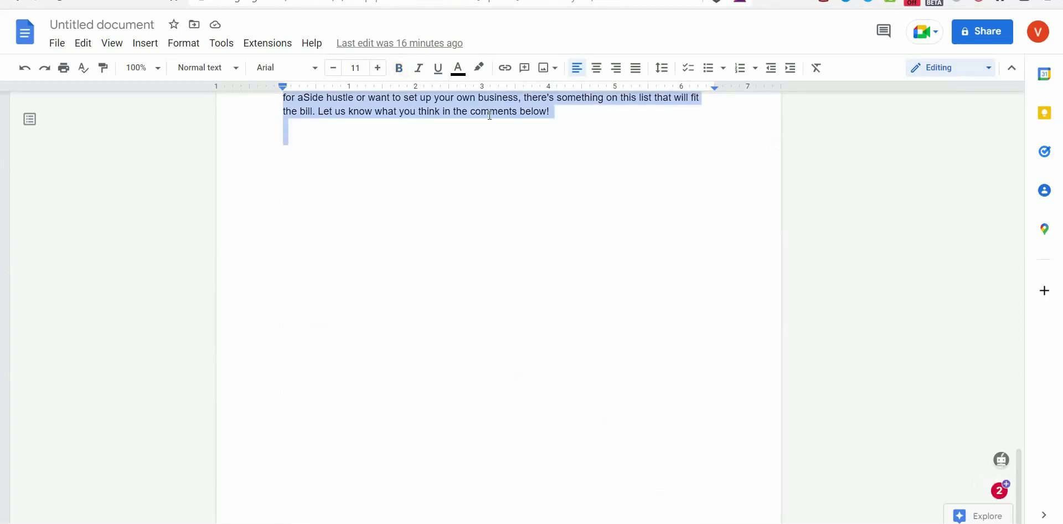
right_click(489, 116)
left_click(528, 152)
scroll(586, 240, "up", 20)
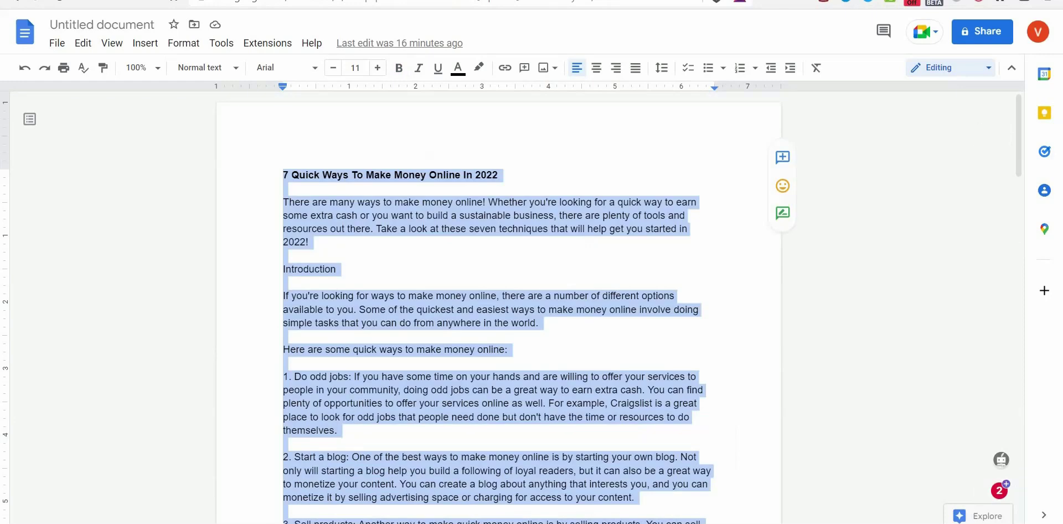
Step: Switch back to Murf Studio and paste the copied script into the empty voice-over block
left_click(907, 1)
left_click(141, 169)
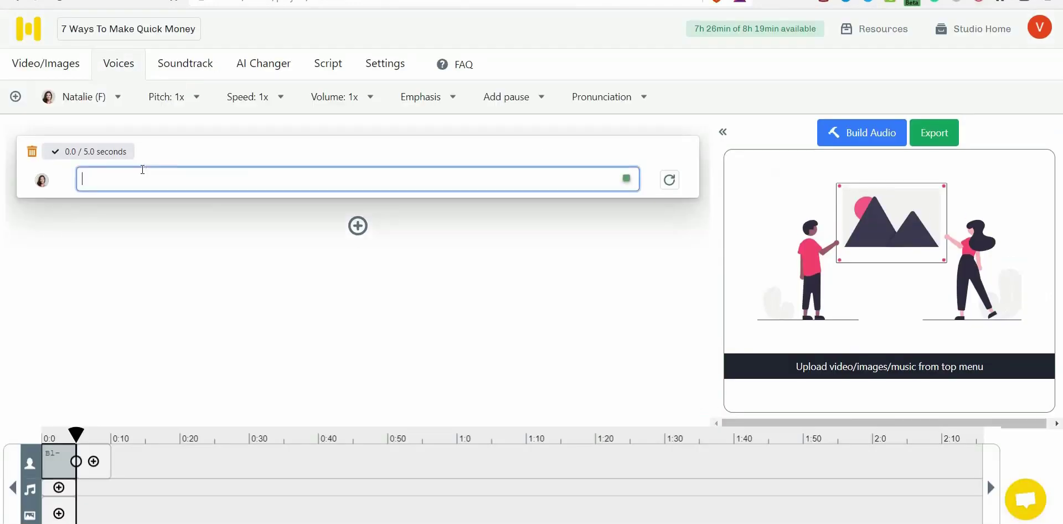
key("ctrl+v")
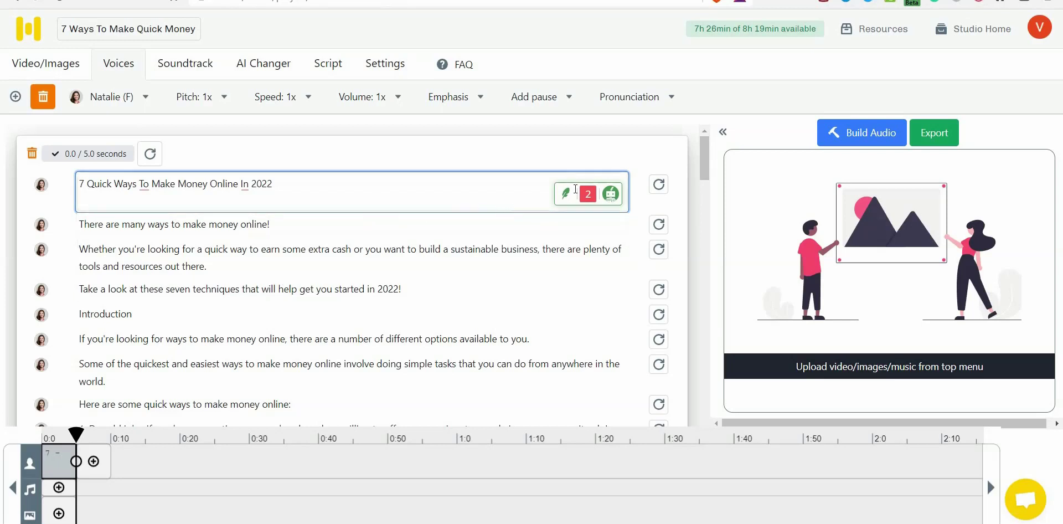
left_click(670, 146)
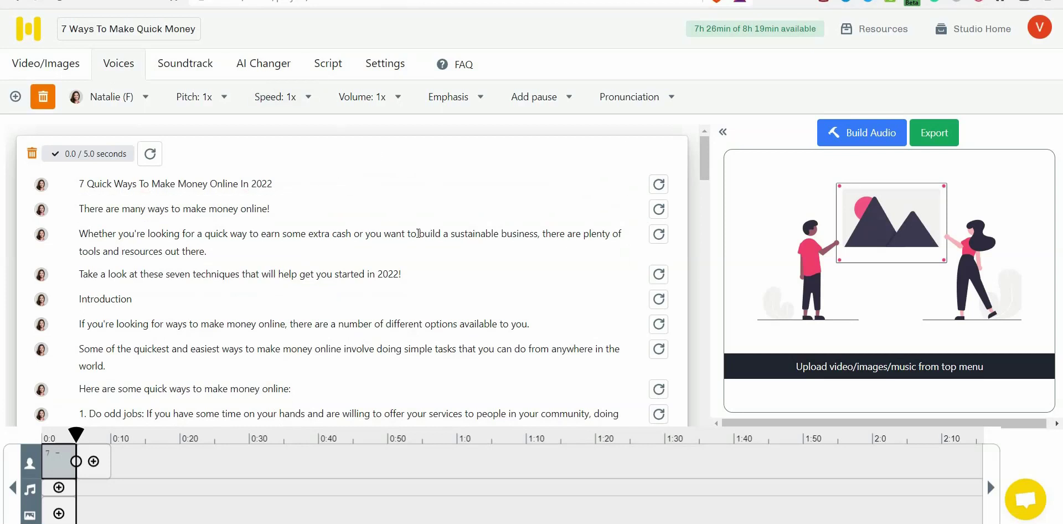
mouse_move(700, 165)
left_mouse_down()
mouse_move(703, 409)
mouse_move(700, 160)
left_mouse_up()
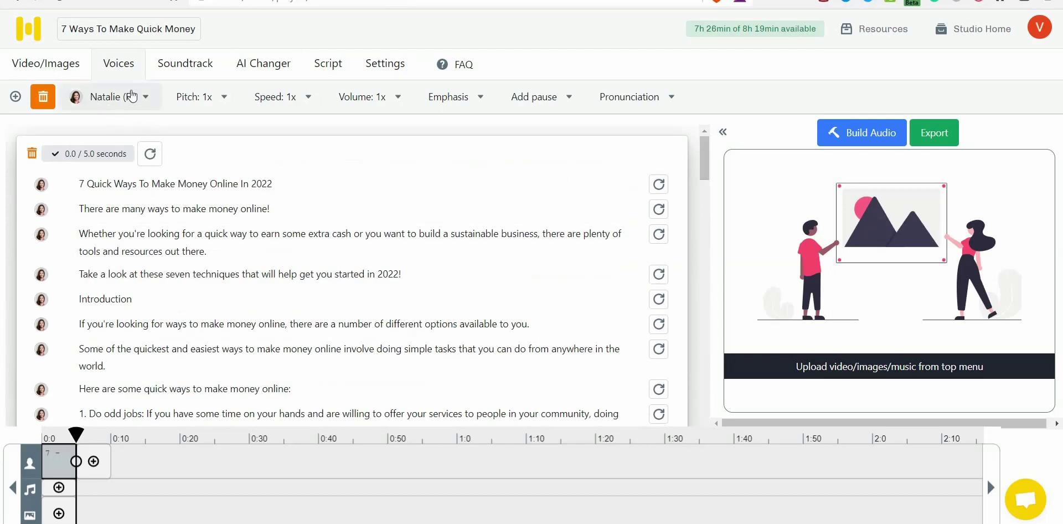
Step: Open the voice selection for the script, filter to Basic voices, and preview Nate, David, Michael, Caroline and Jessica
left_click(124, 97)
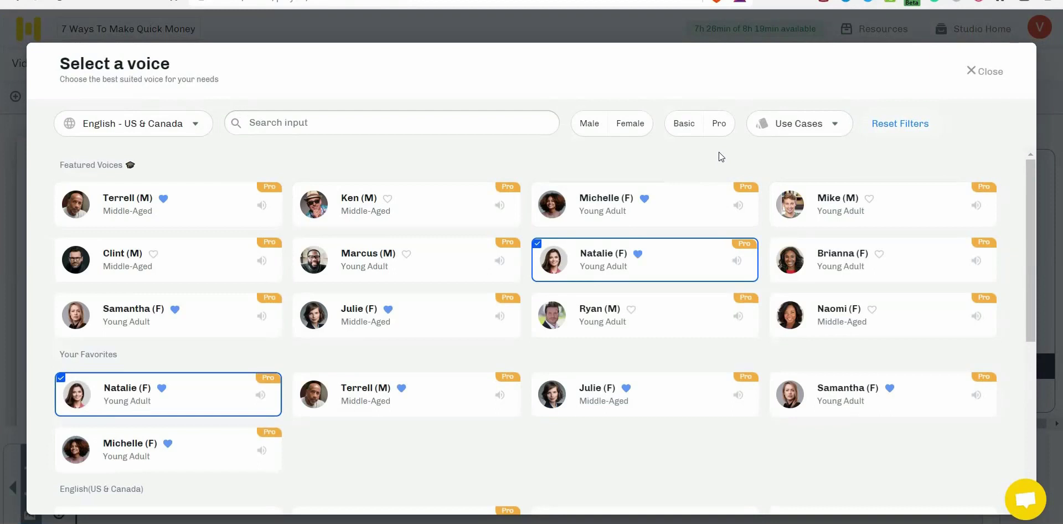
left_click(684, 132)
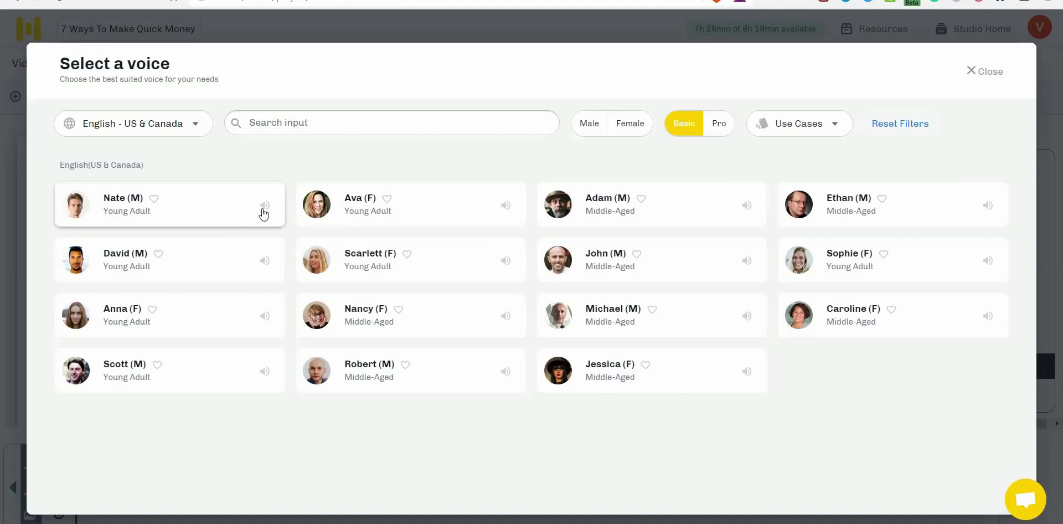
left_click(263, 213)
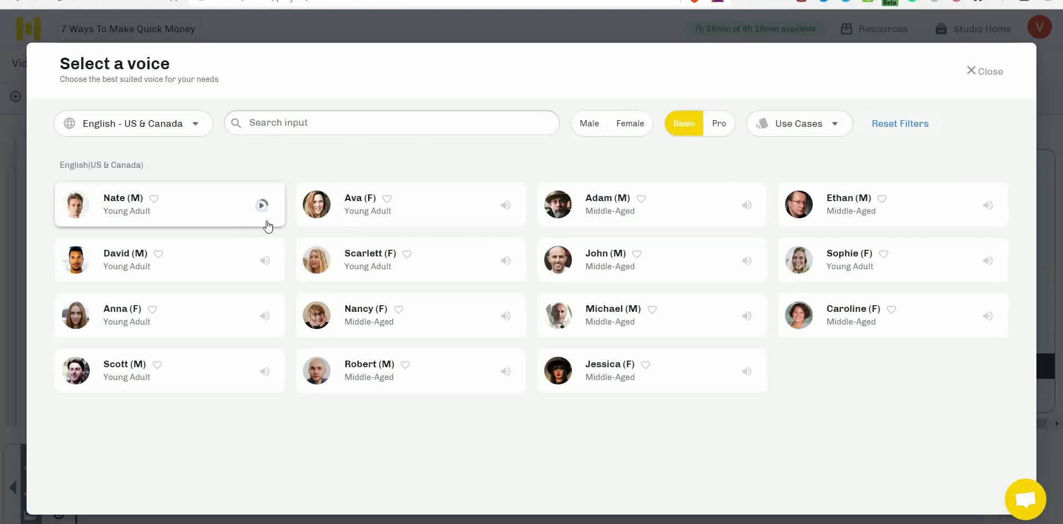
left_click(266, 264)
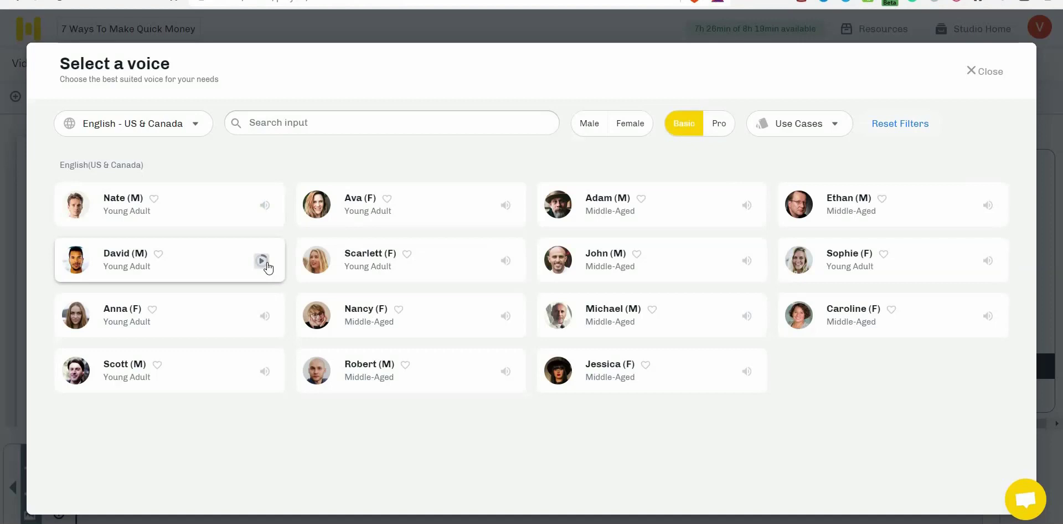
left_click(266, 263)
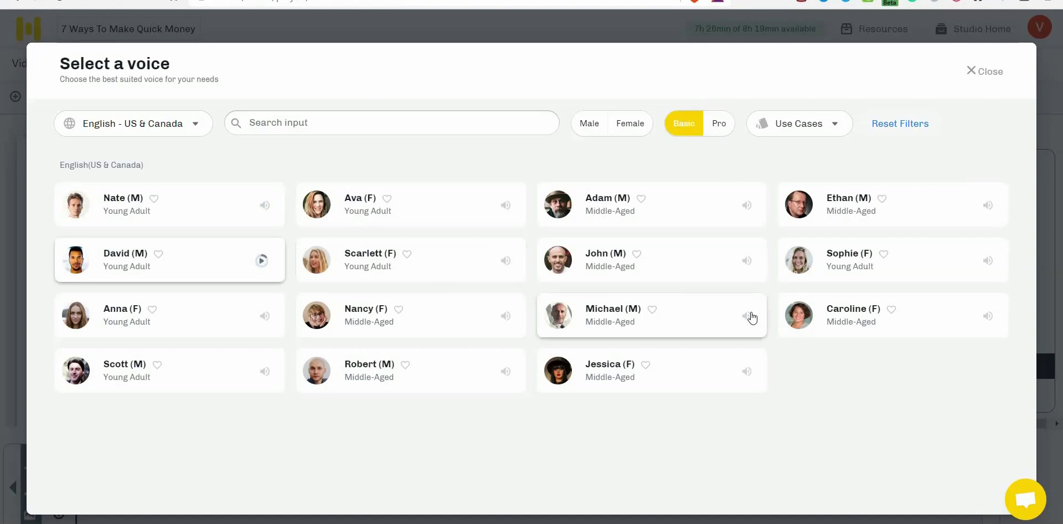
left_click(750, 316)
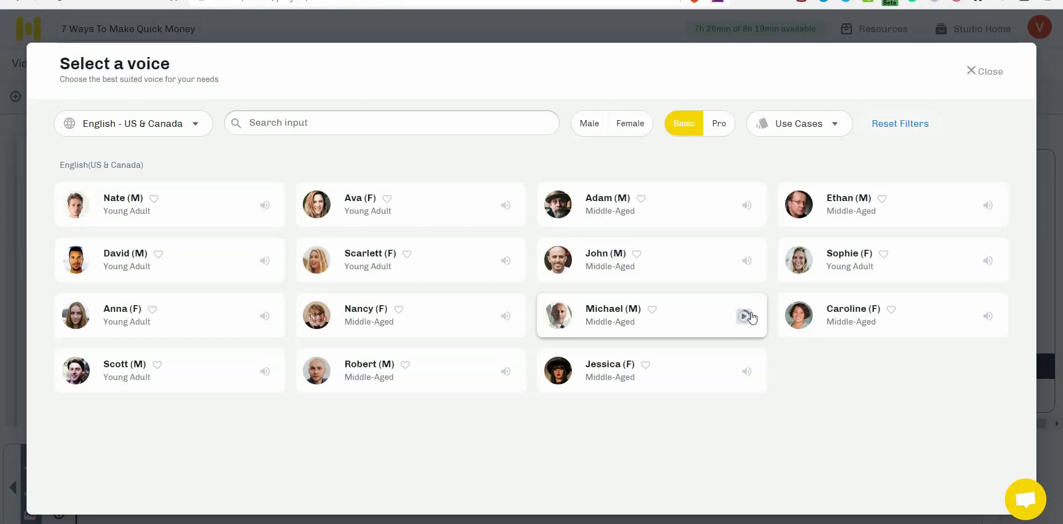
left_click(985, 317)
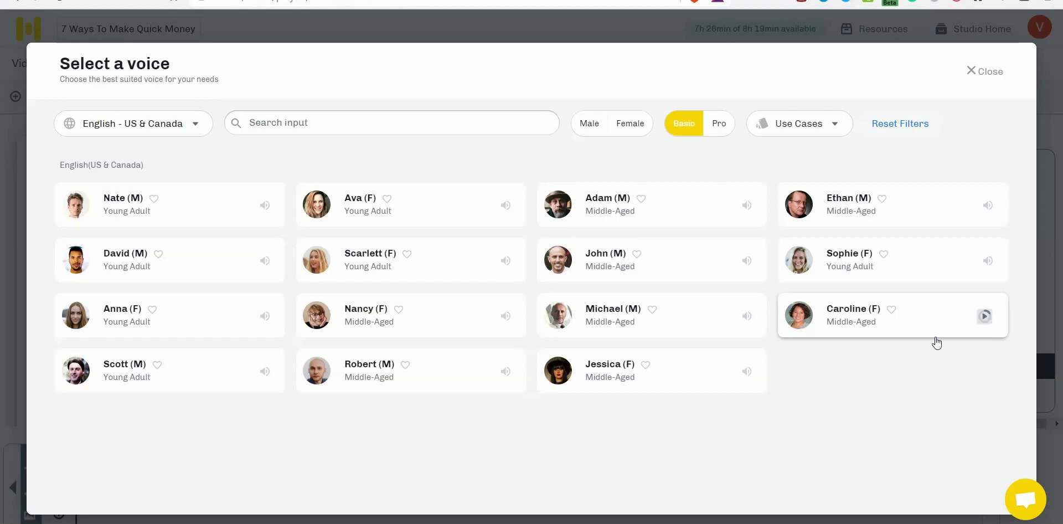
left_click(745, 372)
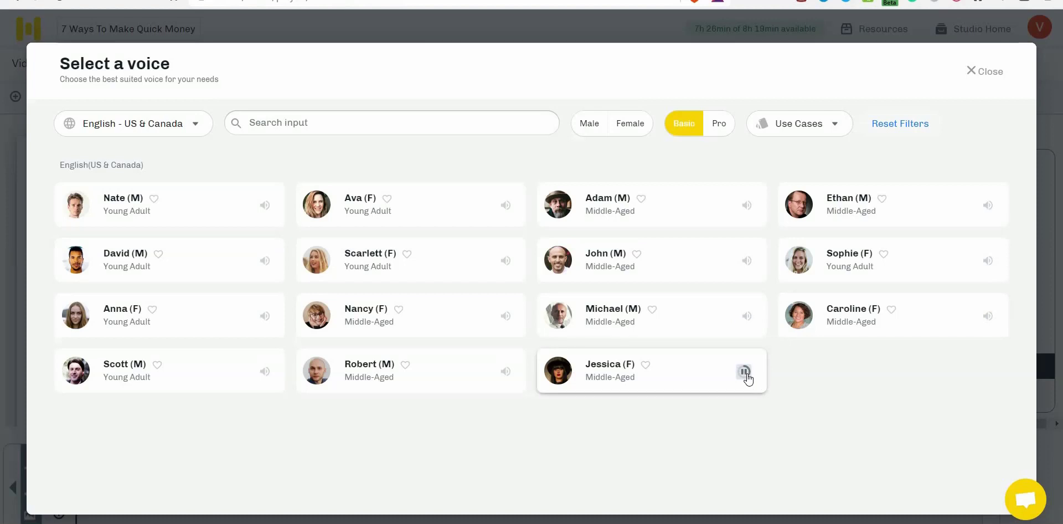
left_click(745, 372)
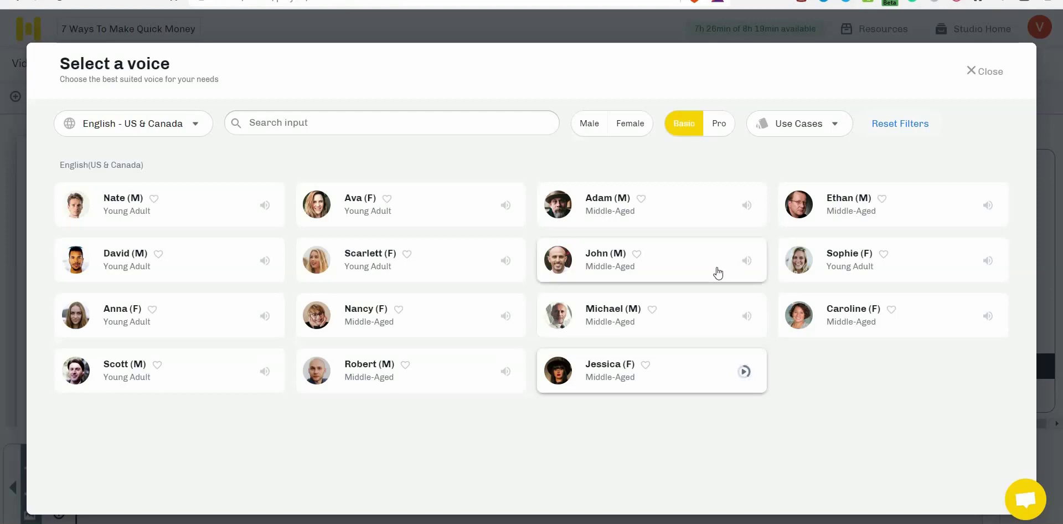
Step: Filter to Pro voices and preview the favorite voices Natalie, Terrell and Julie
left_click(718, 137)
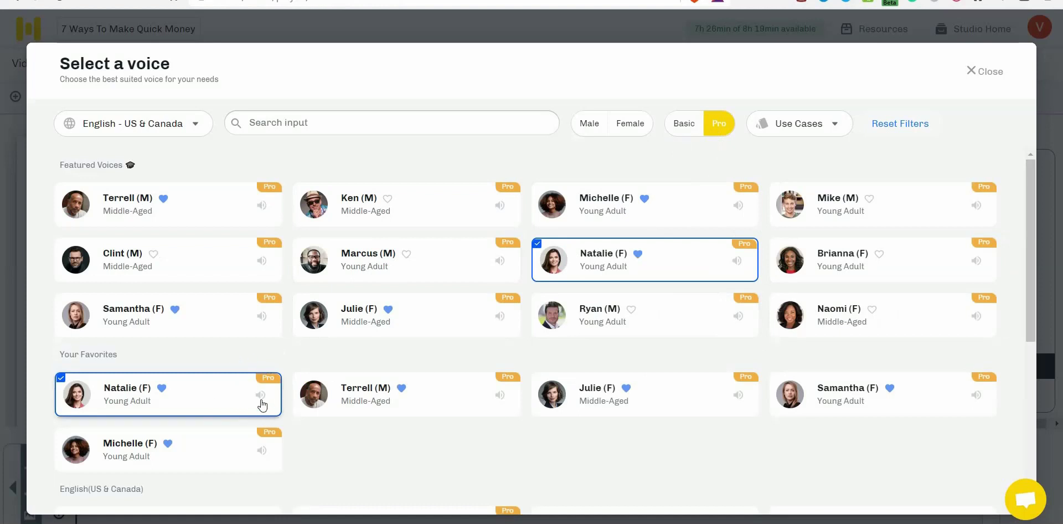
left_click(257, 398)
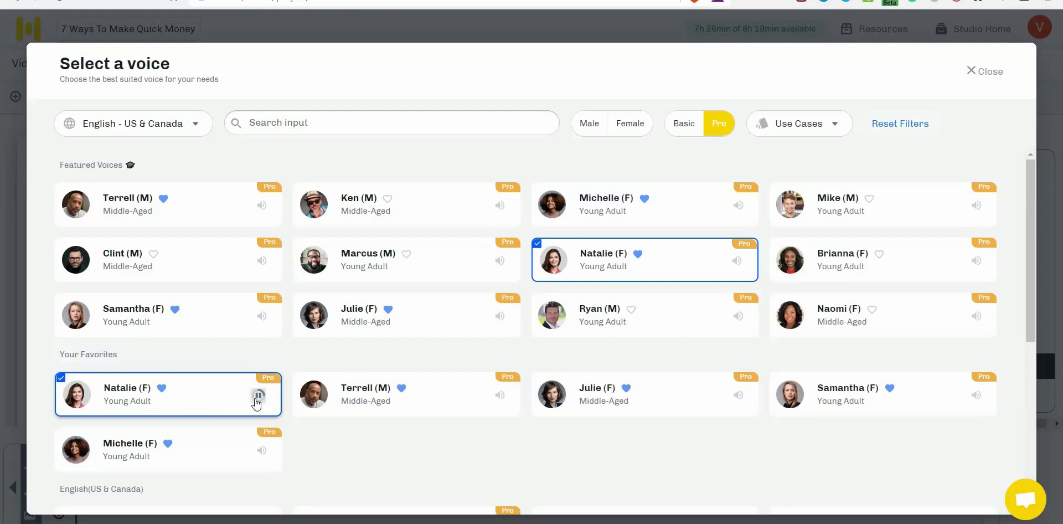
left_click(258, 395)
left_click(500, 395)
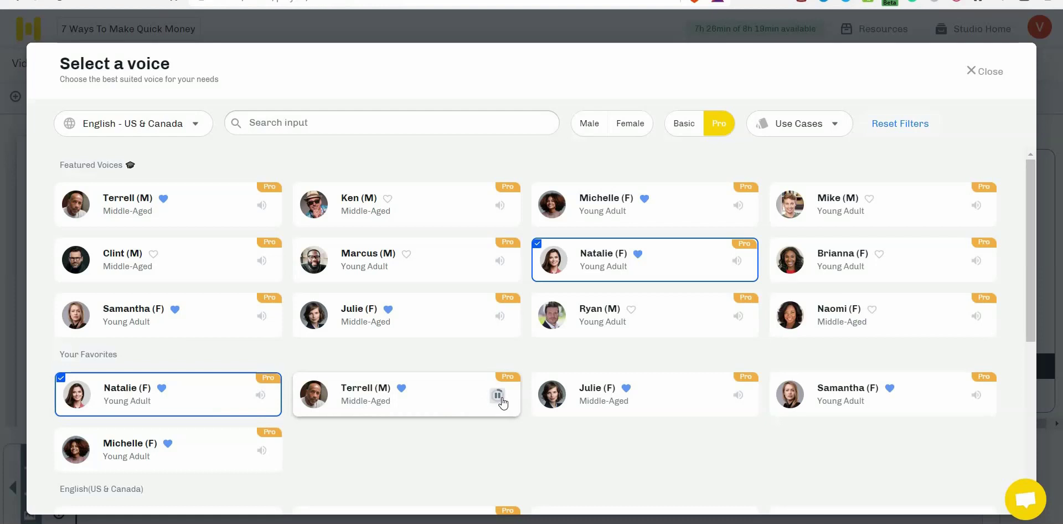
left_click(498, 394)
left_click(738, 395)
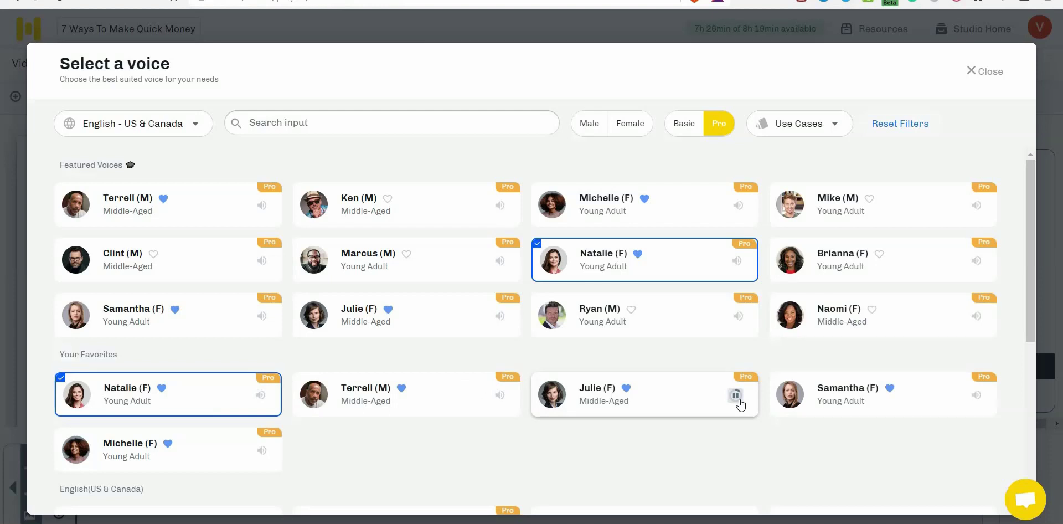
Step: Preview the favorite voices Samantha and Michelle, and close the voice selection without changing the chosen voice
left_click(974, 396)
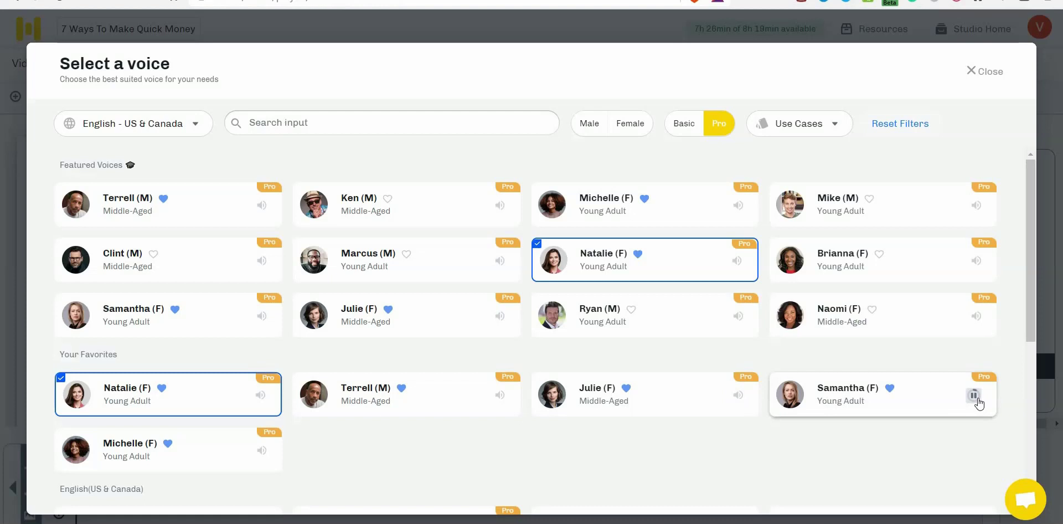
left_click(974, 395)
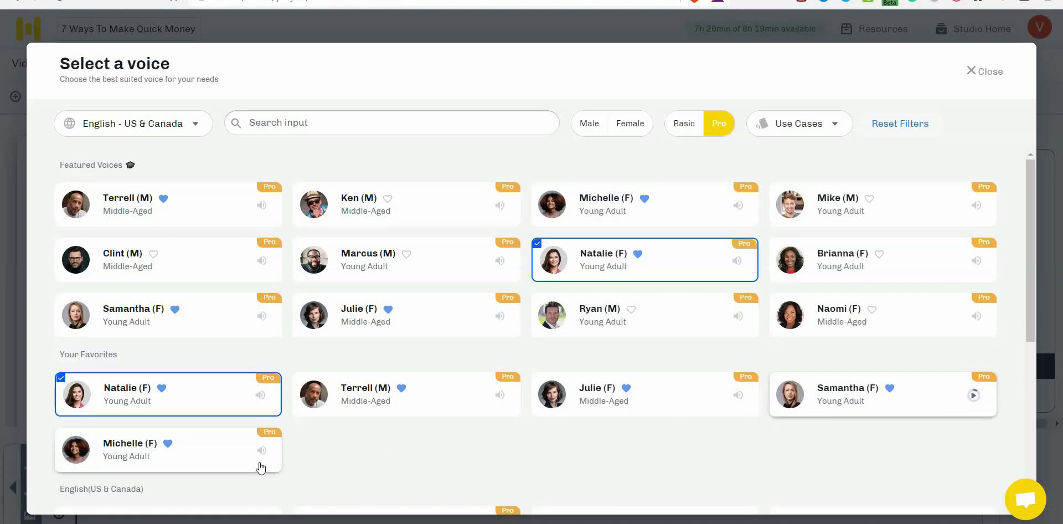
left_click(258, 451)
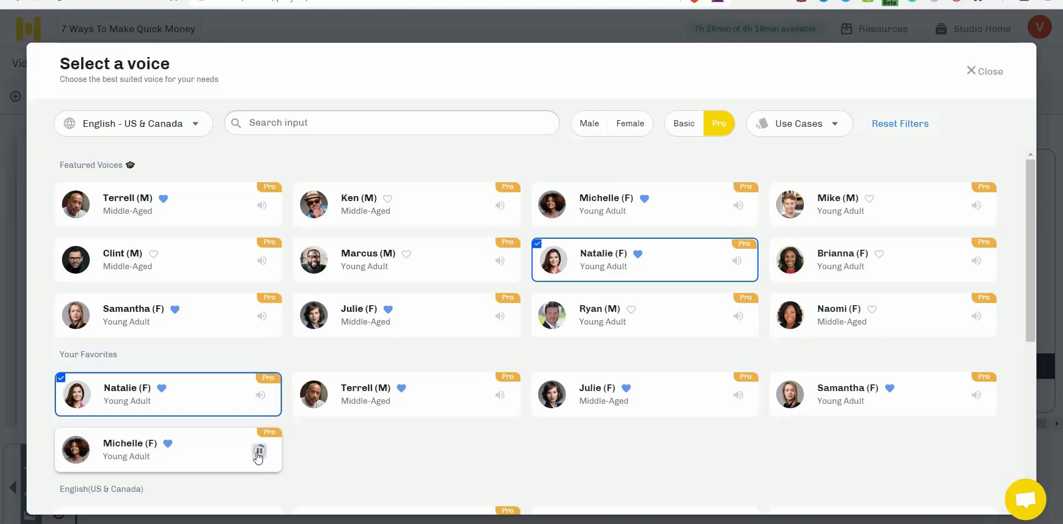
left_click(258, 451)
mouse_move(14, 260)
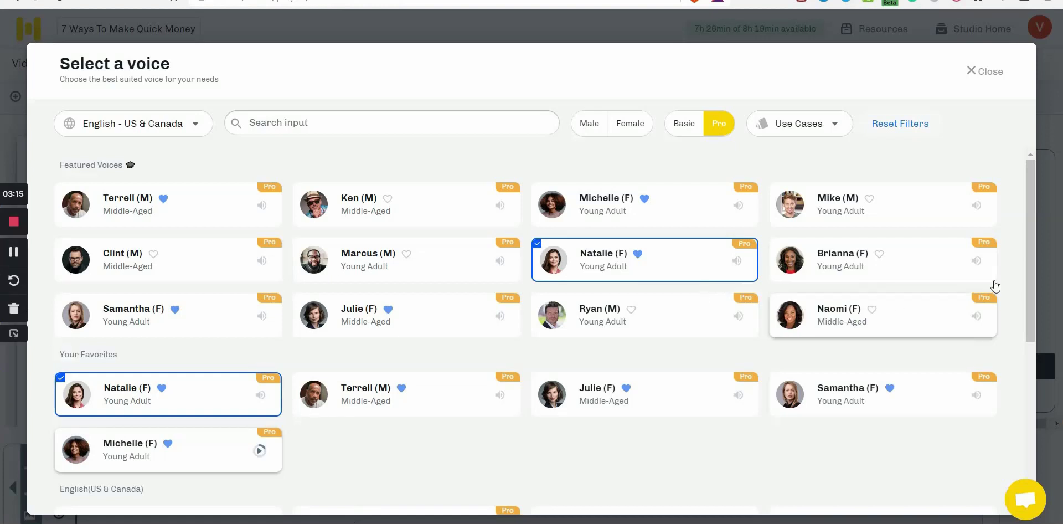
mouse_move(1030, 266)
left_mouse_down()
mouse_move(1025, 338)
mouse_move(1026, 265)
left_mouse_up()
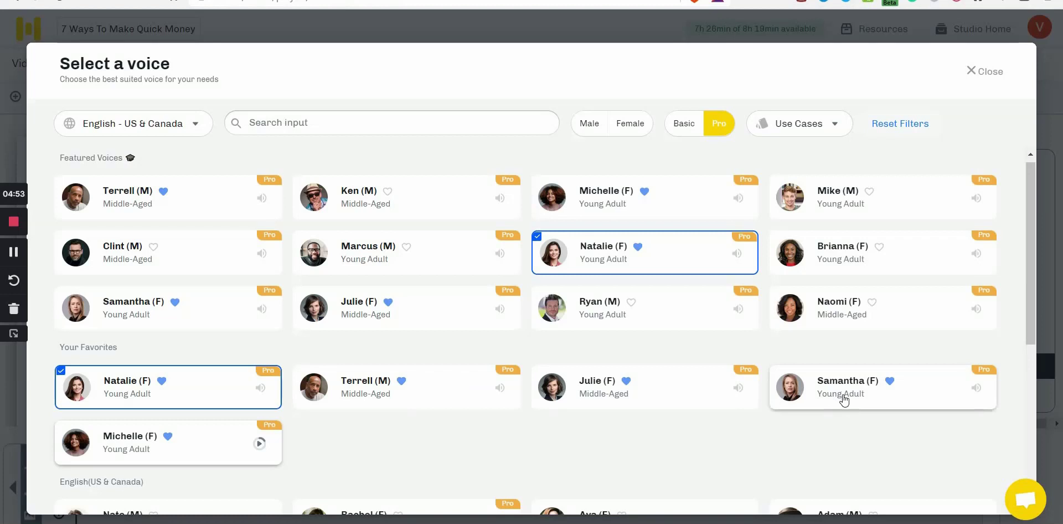
left_click(972, 79)
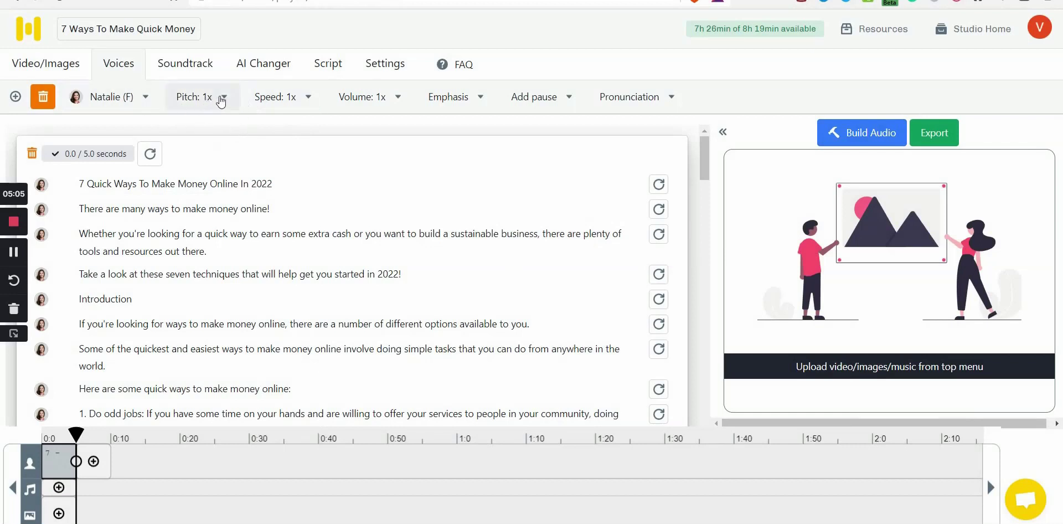
Step: Look at the pitch range and the available pause durations for the voice-over
left_click(225, 97)
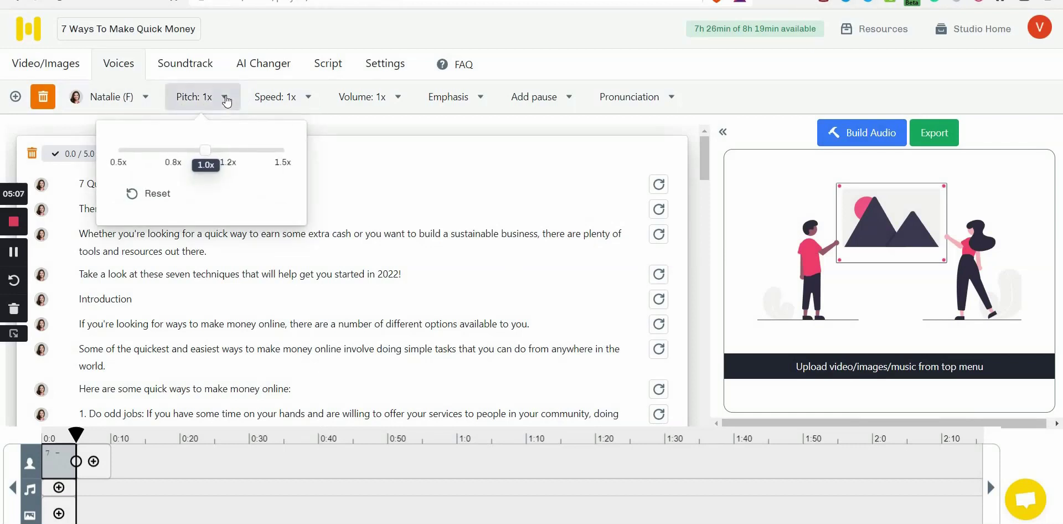
left_click(224, 97)
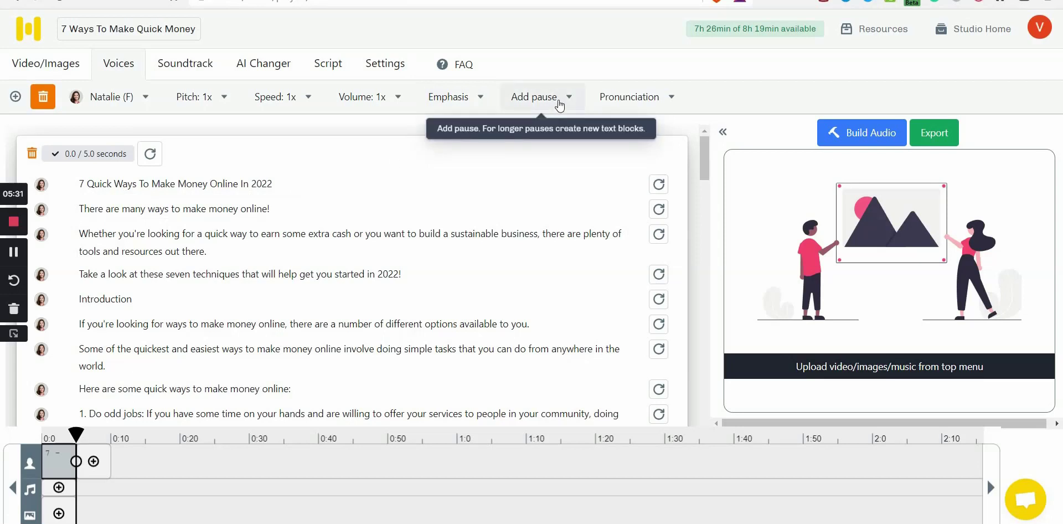
left_click(570, 99)
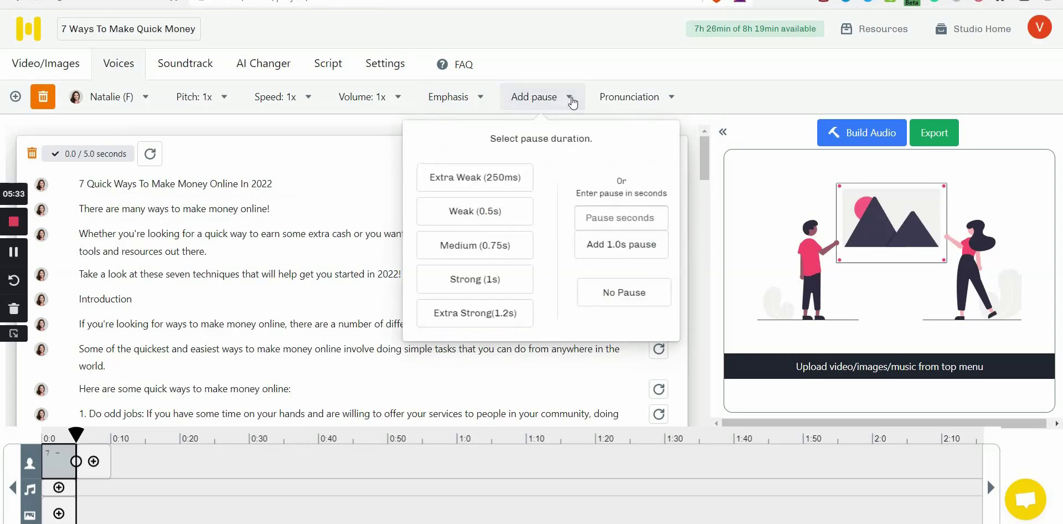
Step: Insert a Medium (0.75s) pause at the end of the title line "7 Quick Ways To Make Money Online In 2022"
left_click(295, 184)
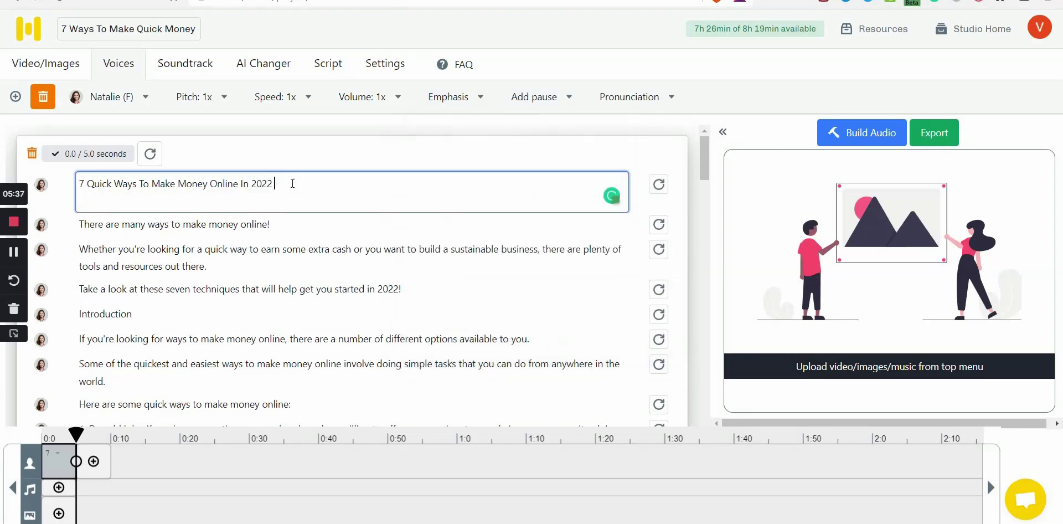
left_click(535, 98)
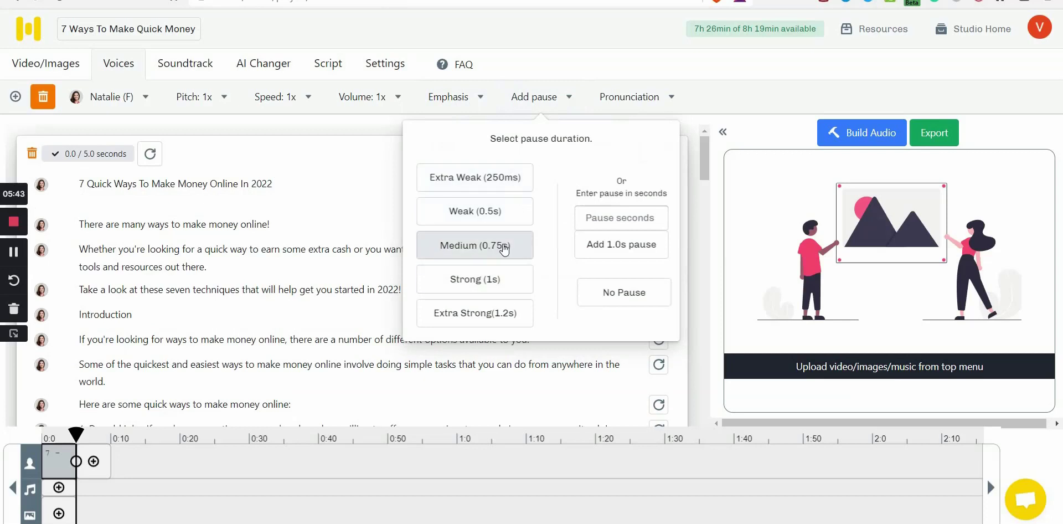
left_click(503, 249)
Step: Select only the "[pause medium]" tag in the title line and copy it
left_click(382, 191)
triple_click(344, 183)
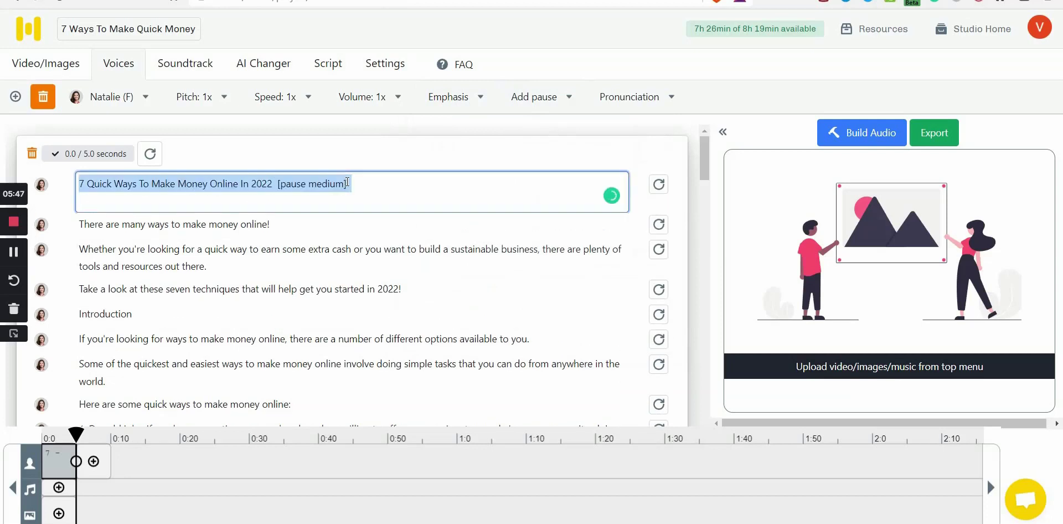
left_click(353, 181)
left_click_drag(342, 181, 279, 183)
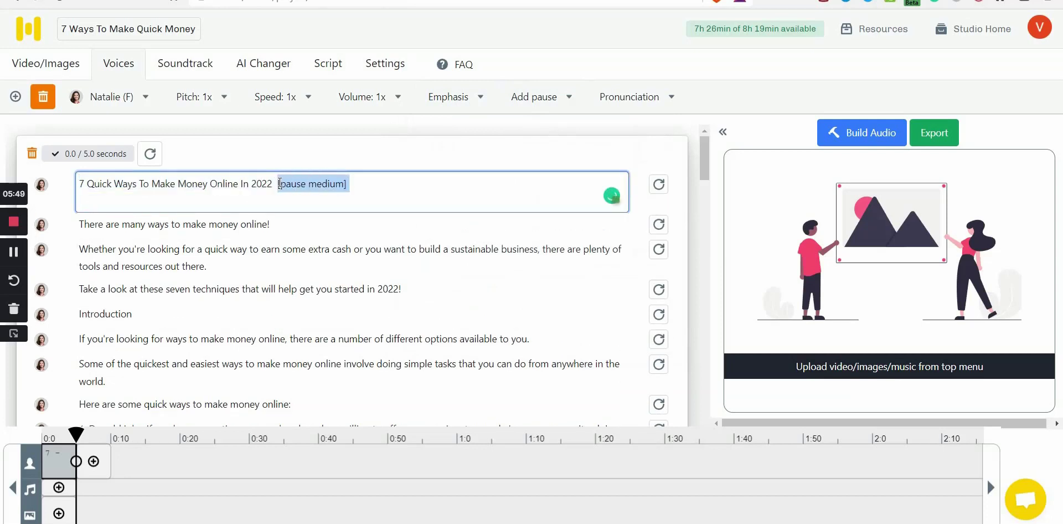
right_click(279, 183)
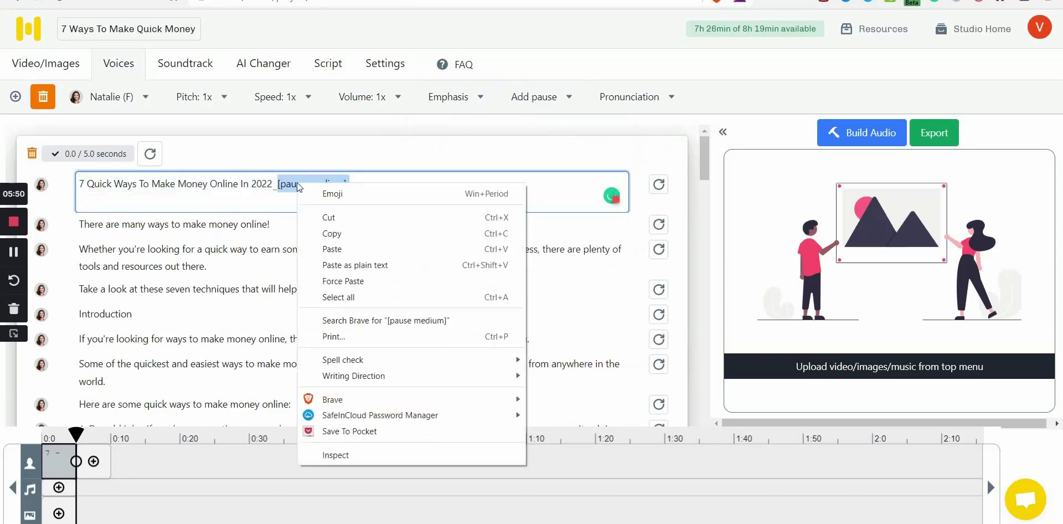
left_click(347, 233)
Step: Paste the "[pause medium]" tag at the end of the "Take a look at these seven techniques" line and the "Introduction" line
left_click(284, 223)
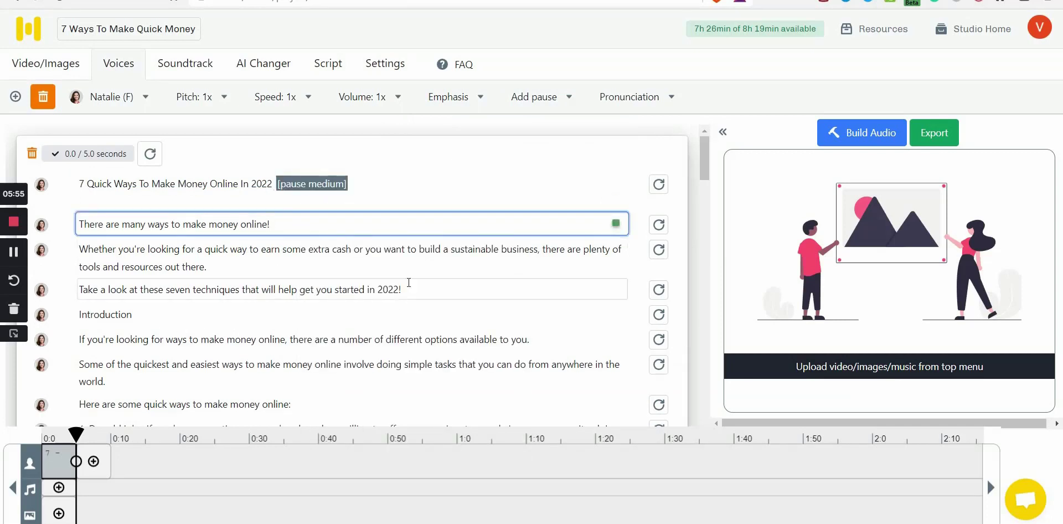
left_click(417, 290)
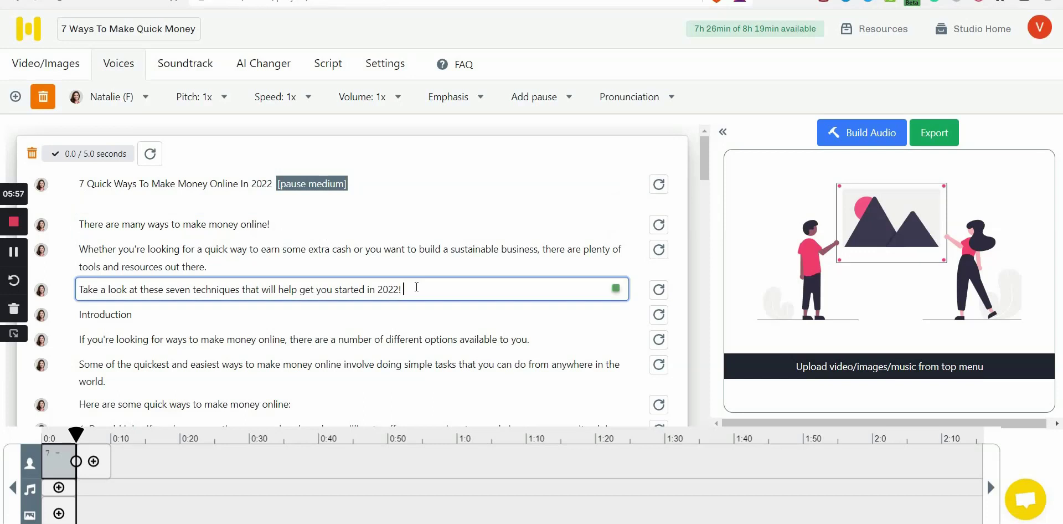
key("ctrl+v")
left_click(146, 314)
key("BackSpace")
key("ctrl+v")
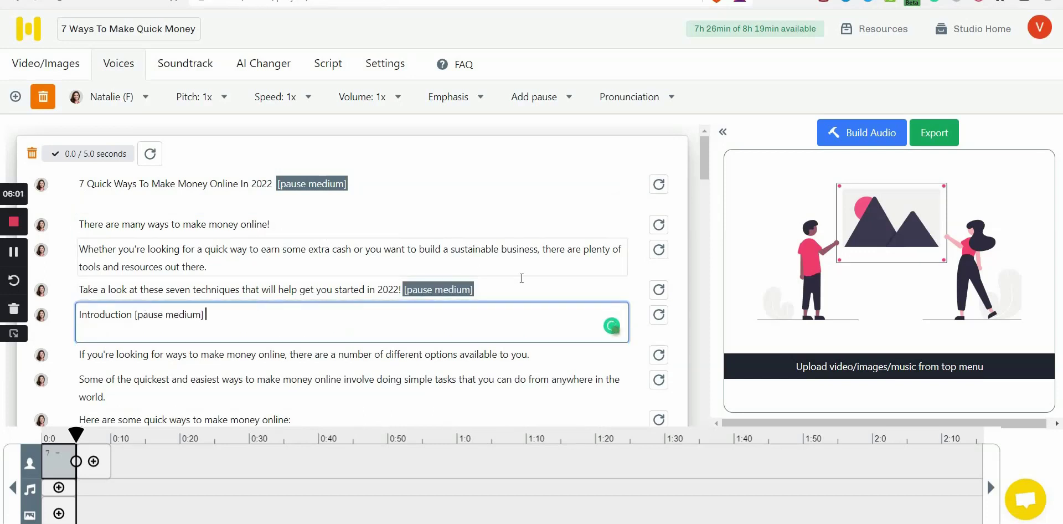
left_click(512, 286)
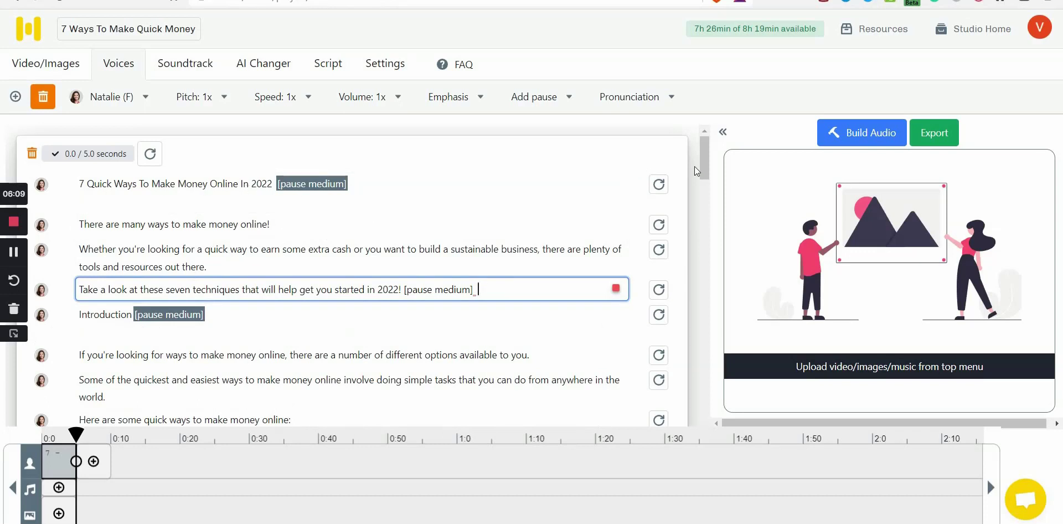
Step: Look over the following script lines and view the options for soundtracks and for the AI voice changer
scroll(472, 233, "down", 3)
scroll(472, 233, "up", 2)
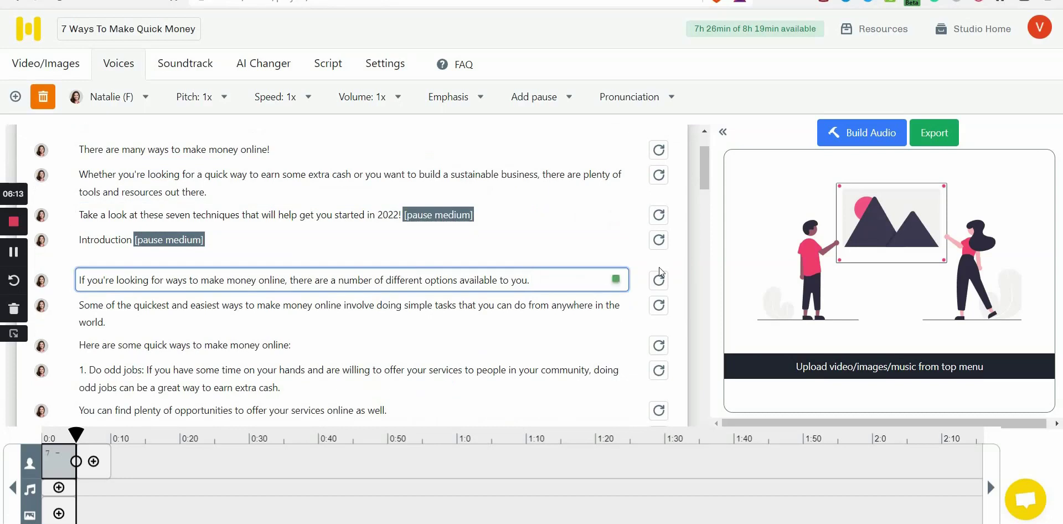
left_click_drag(707, 187, 710, 201)
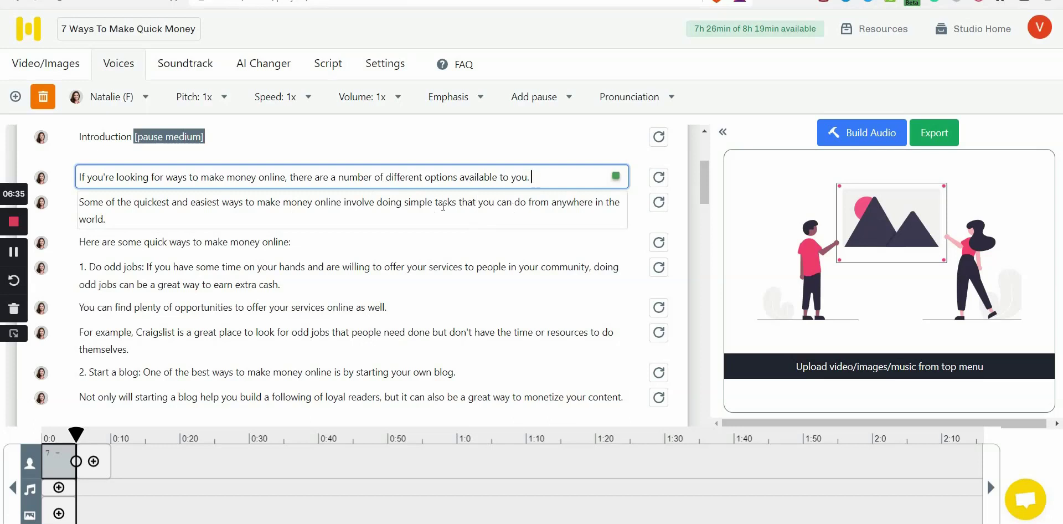
left_click(197, 75)
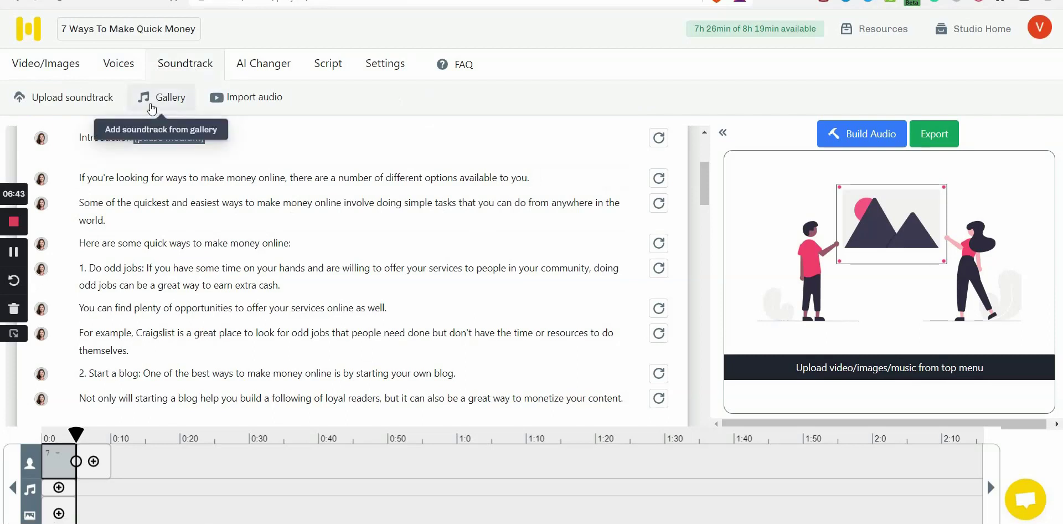
left_click(271, 73)
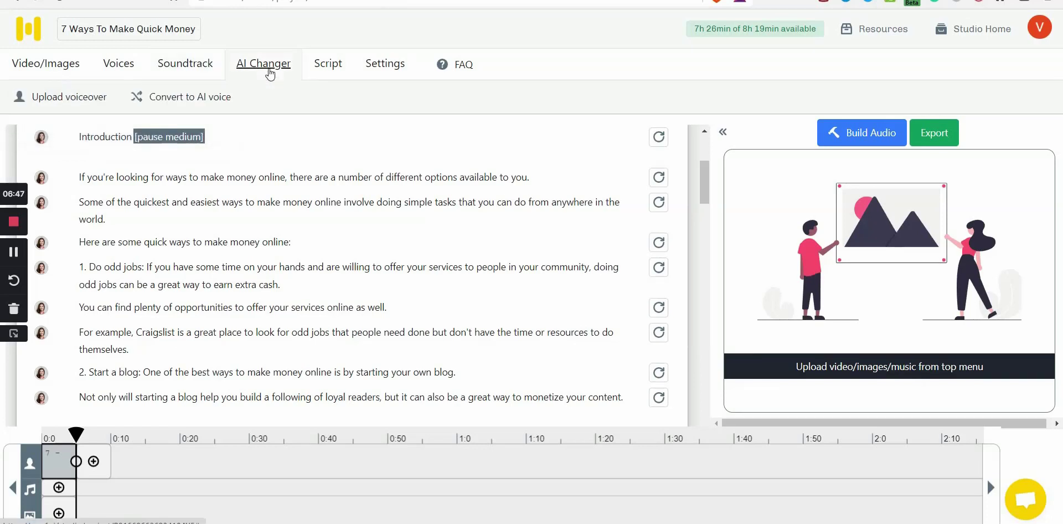
Step: View the script upload option and build the audio for the whole voice-over script
left_click(332, 73)
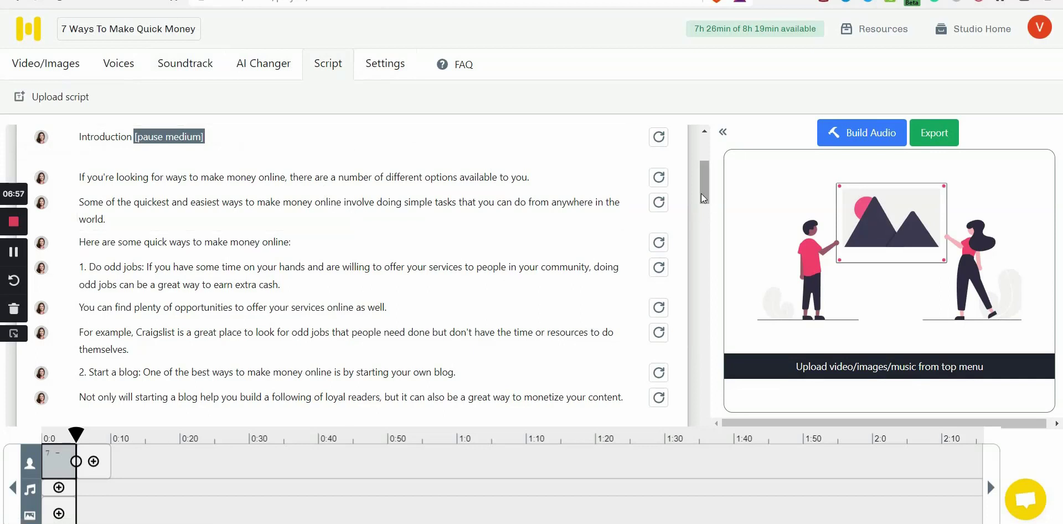
left_click_drag(701, 194, 706, 145)
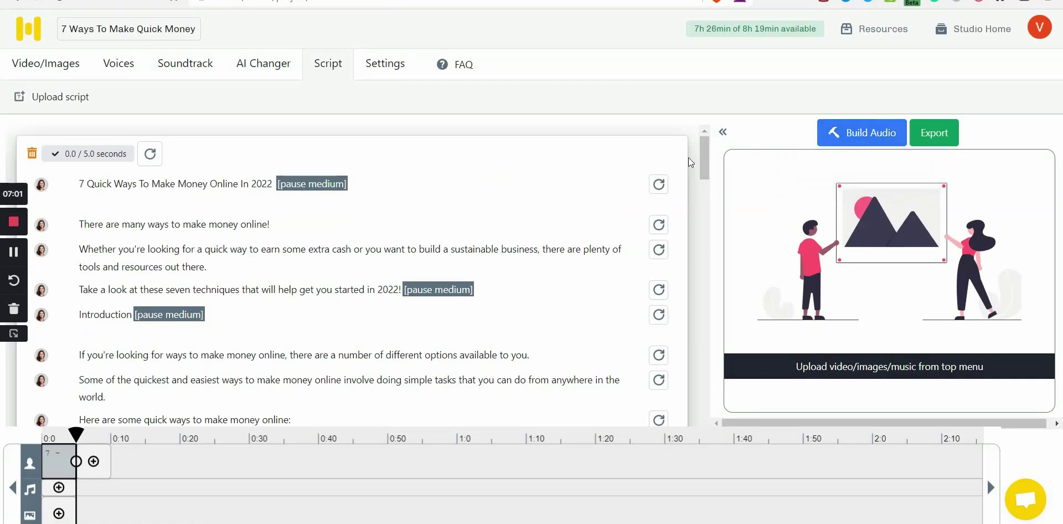
left_click(876, 138)
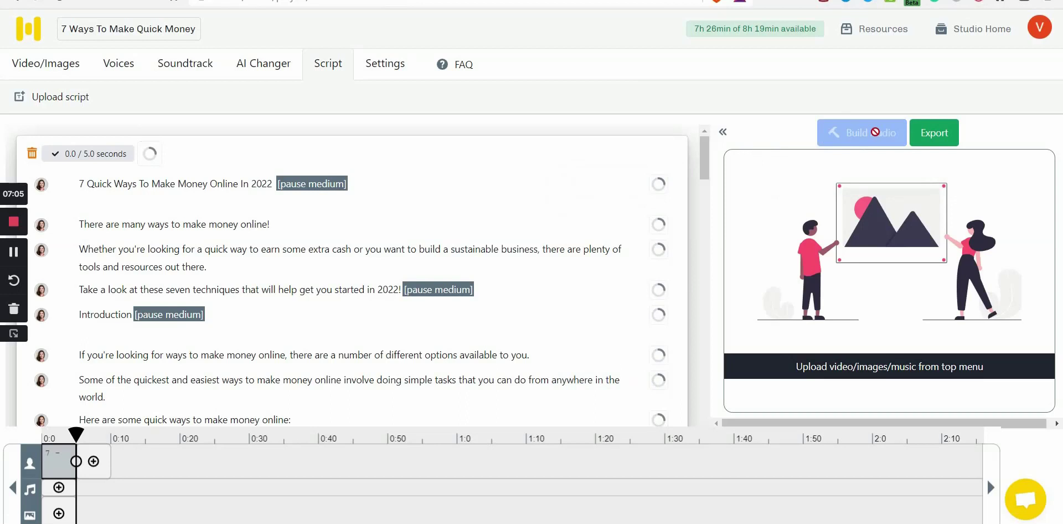
left_click(138, 190)
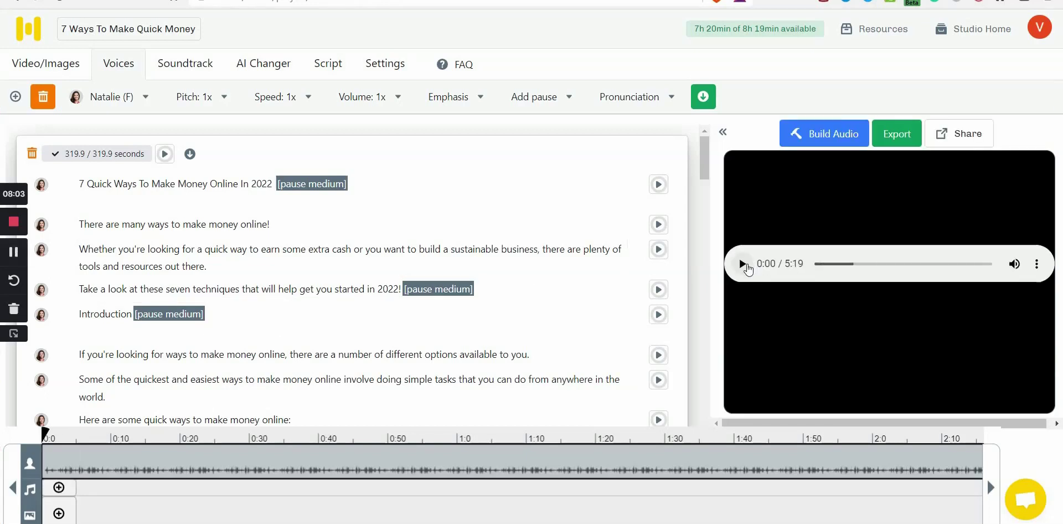
Step: Play the opening of the built voice-over in the preview player and pause it after about 22 seconds
left_click(743, 264)
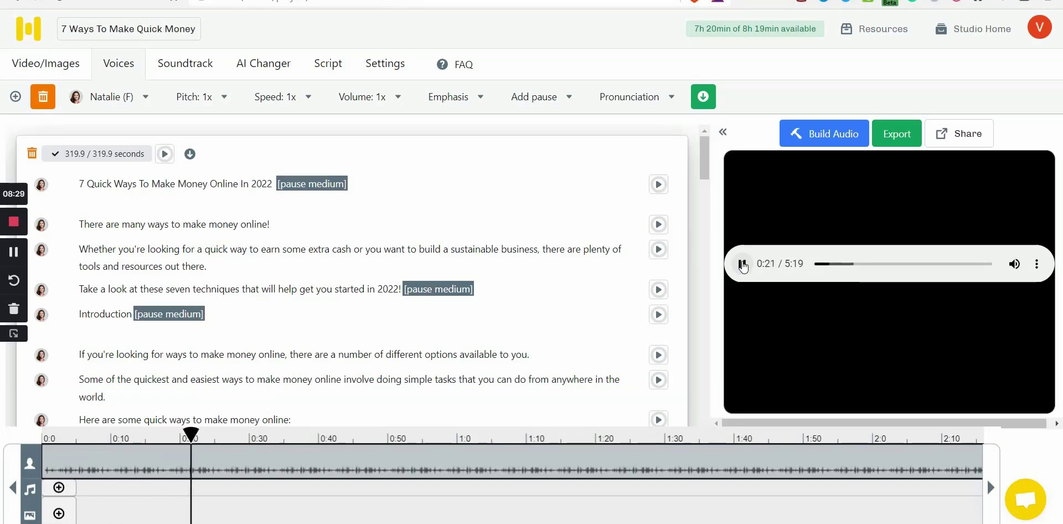
left_click(742, 264)
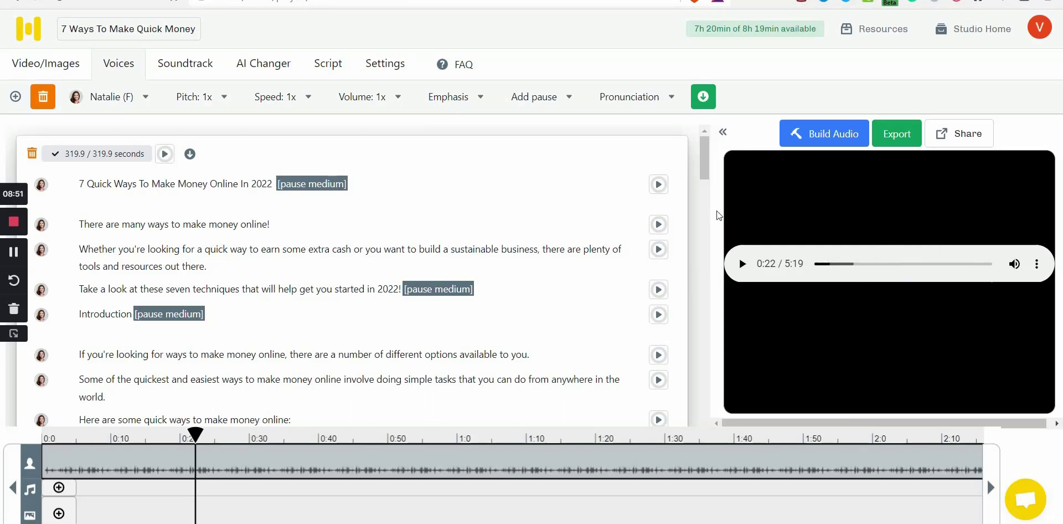
left_click(568, 232)
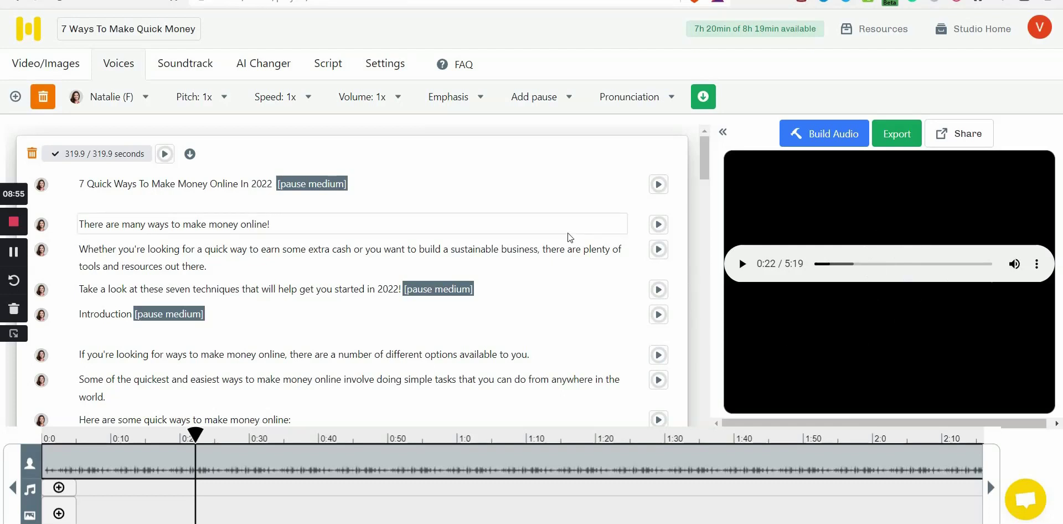